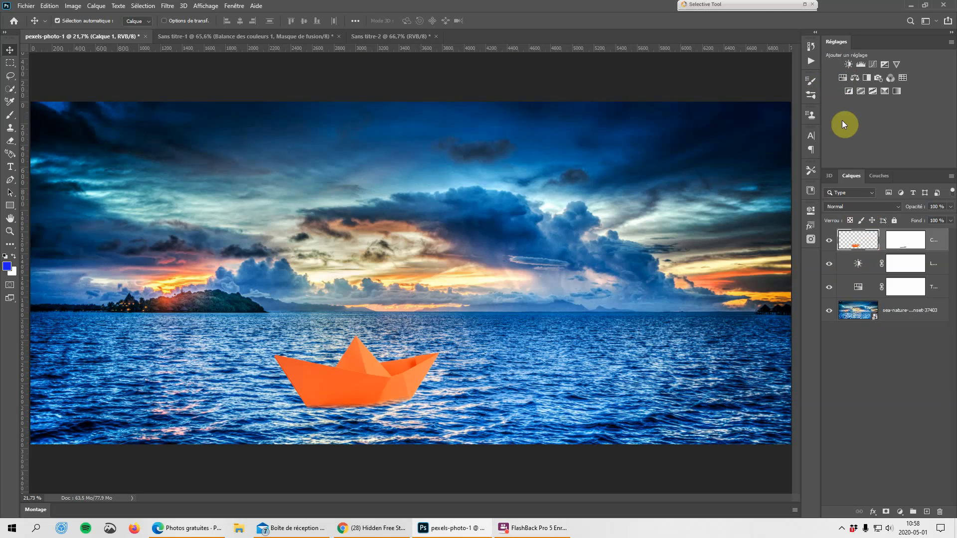
# Add a Hue/Saturation adjustment above the boat layer, try a hue of +33 on the whole image, and reset the adjustment.
pyautogui.click(843, 78)
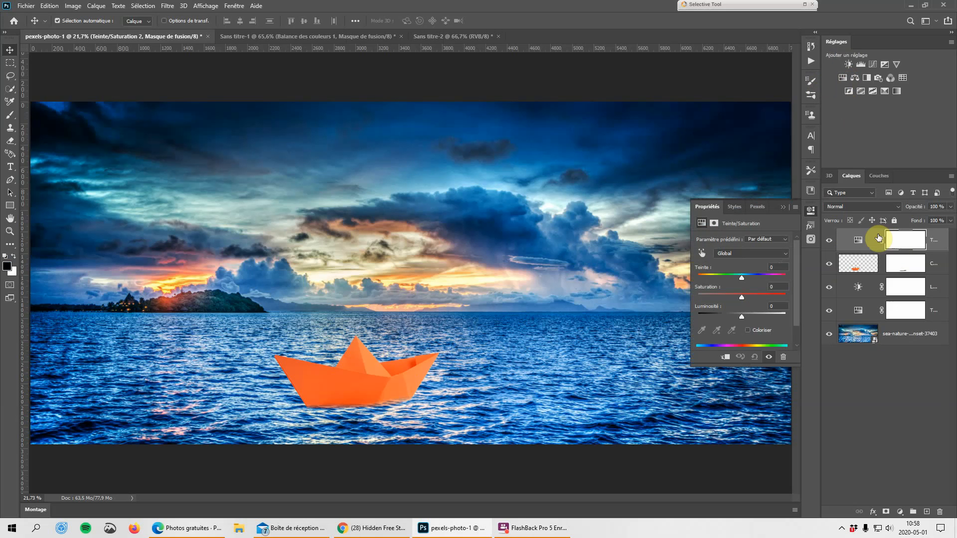
pyautogui.moveTo(741, 277); pyautogui.dragTo(757, 278)
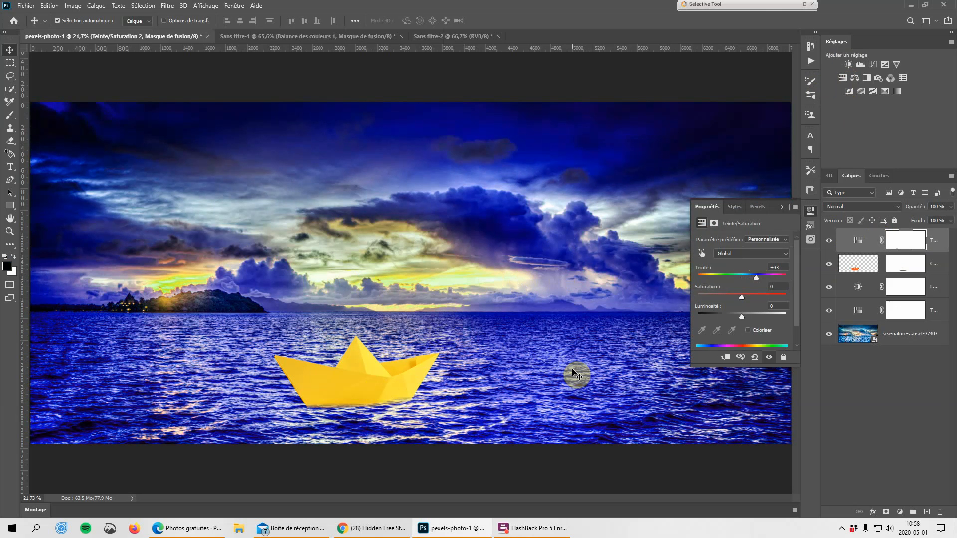
pyautogui.click(755, 357)
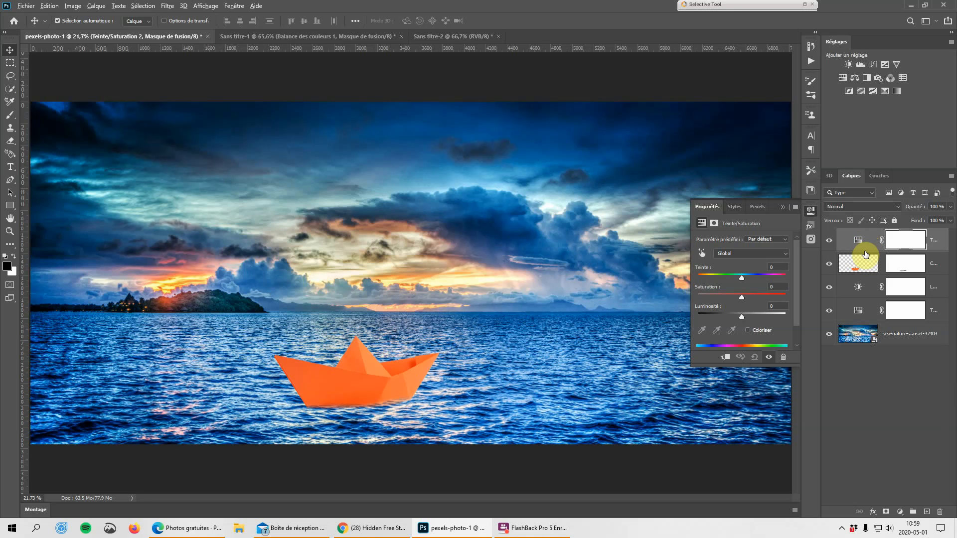
# Clip the Hue/Saturation adjustment to the paper boat layer and set its hue to +43.
pyautogui.moveTo(866, 255); pyautogui.dragTo(865, 249)
pyautogui.keyDown('alt'); pyautogui.click(864, 249); pyautogui.keyUp('alt')
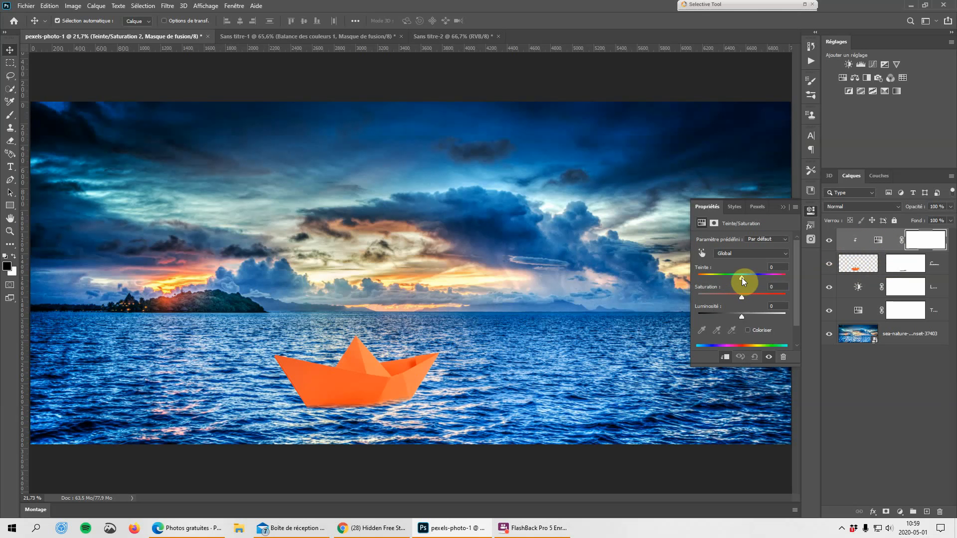
pyautogui.moveTo(742, 278); pyautogui.dragTo(760, 277)
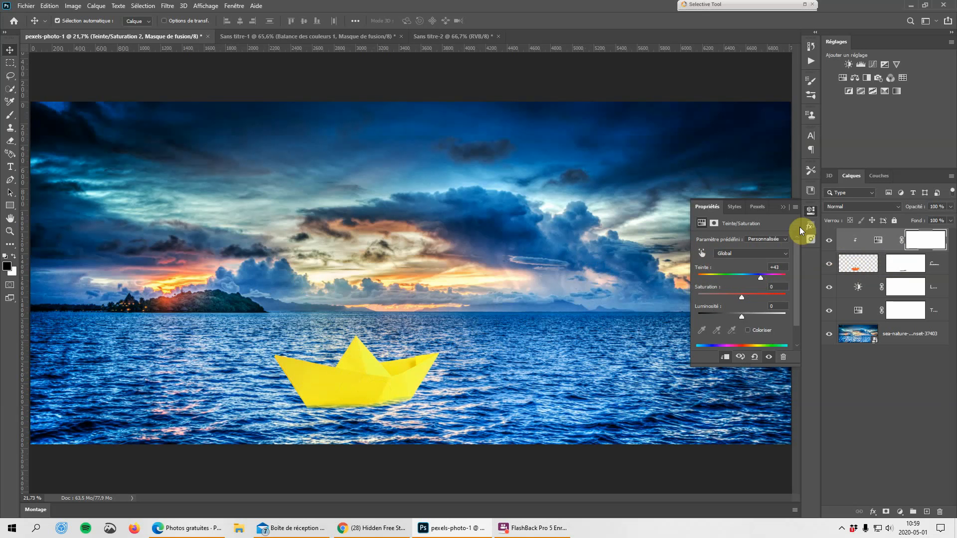
pyautogui.click(784, 207)
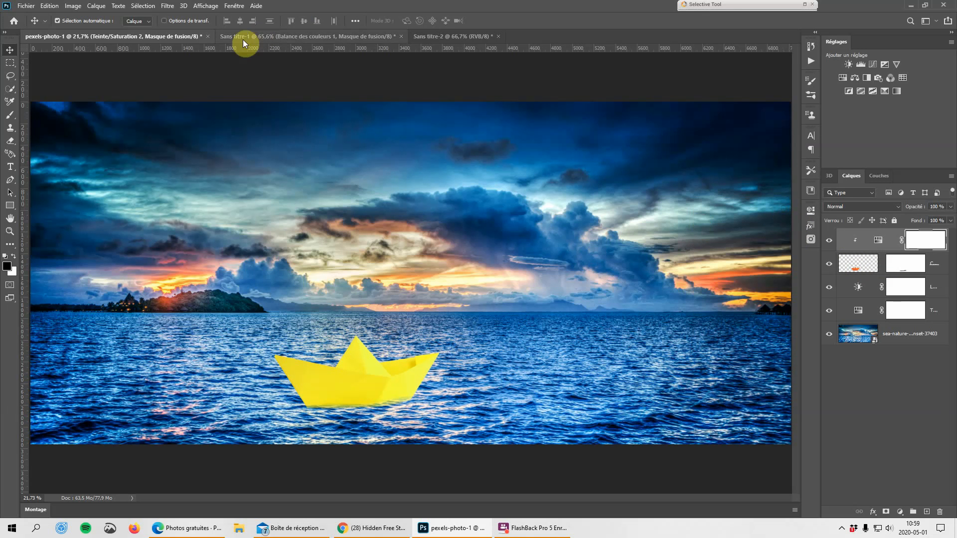
# Close the pexels-photo-1 document and switch to the Sans titre-1 document.
pyautogui.click(207, 36)
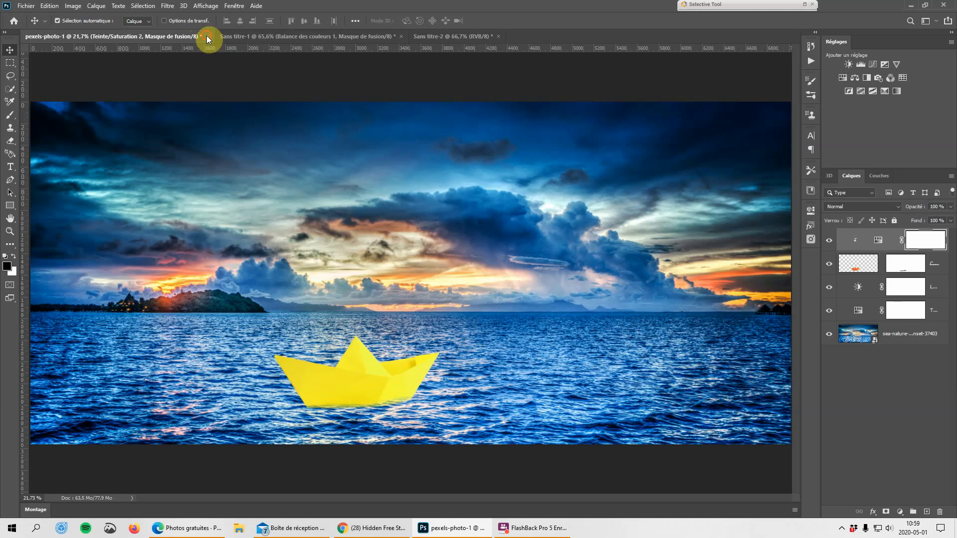
pyautogui.click(490, 196)
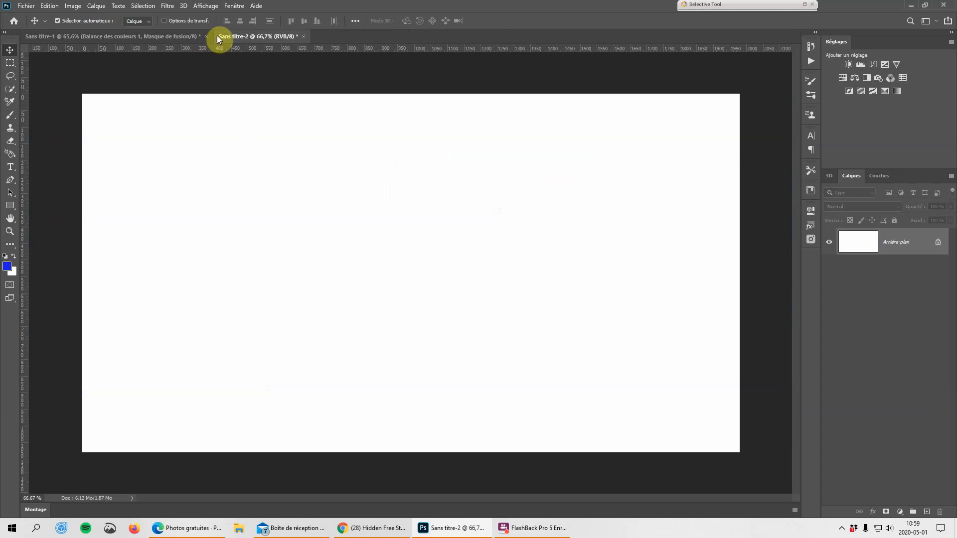
pyautogui.click(194, 39)
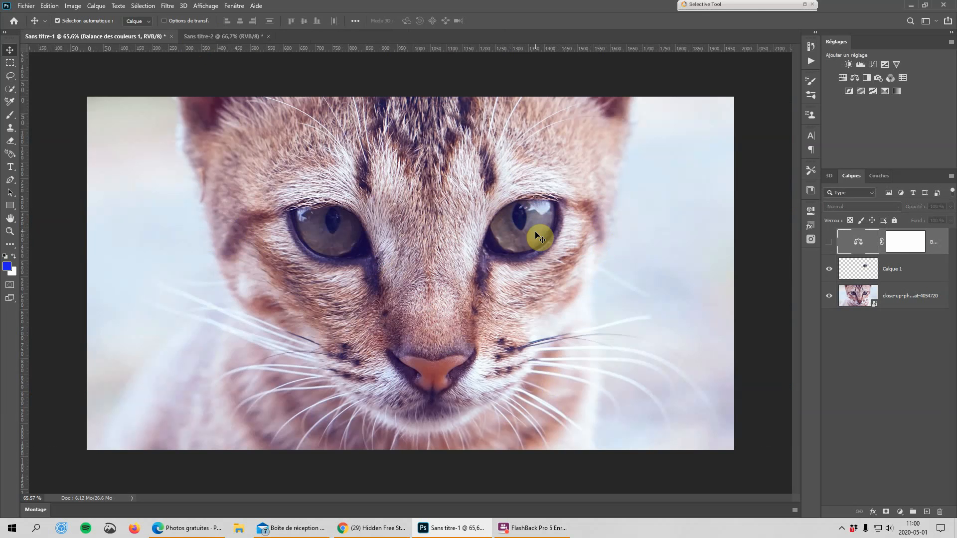
# Temporarily hide the cat photo layer to examine the content of Calque 1 on its own.
pyautogui.click(10, 78)
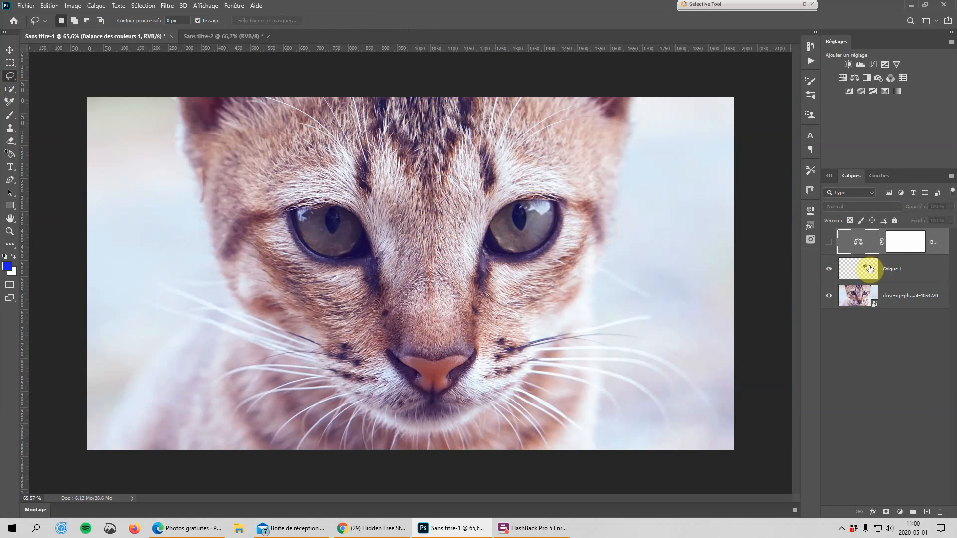
pyautogui.click(829, 296)
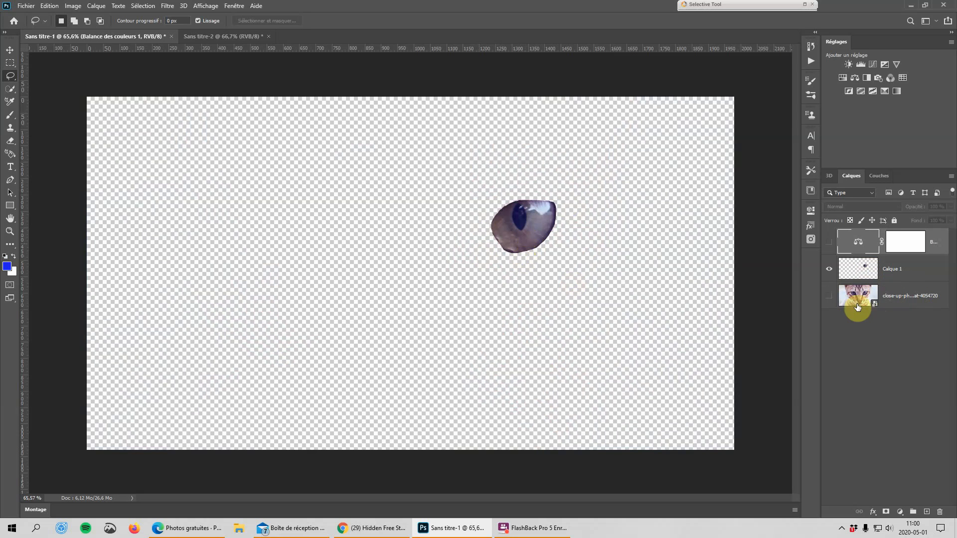
pyautogui.click(830, 297)
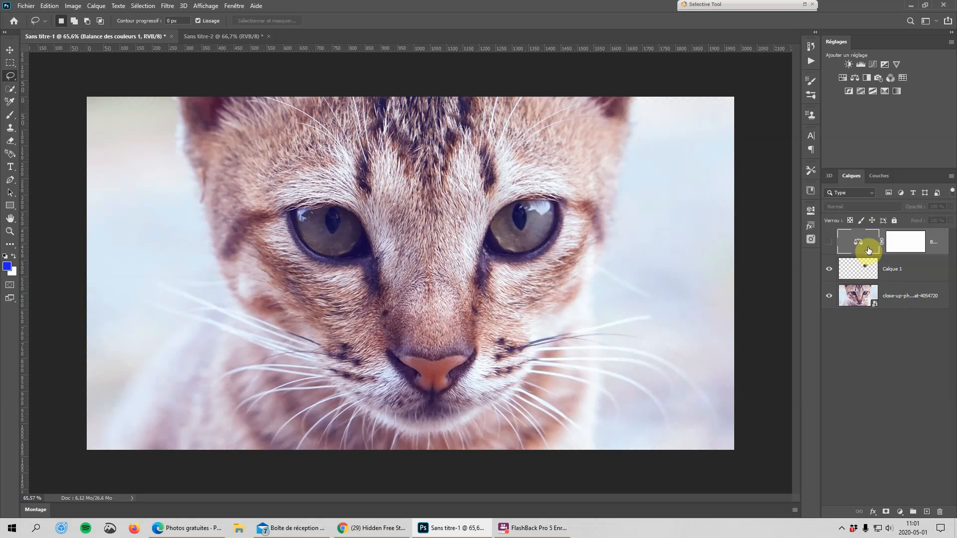
# Show the Color Balance adjustment layer and reset its settings to default.
pyautogui.click(829, 243)
pyautogui.click(811, 210)
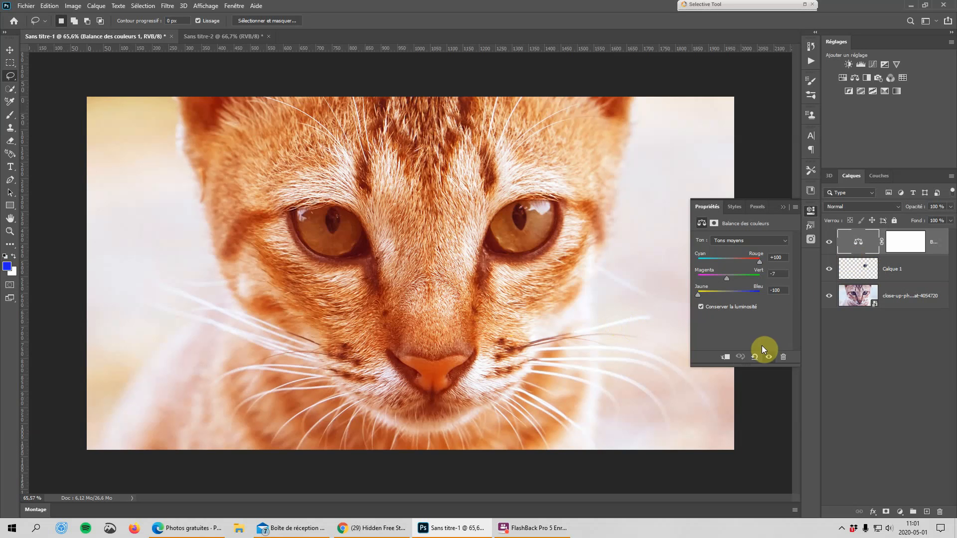
pyautogui.click(754, 358)
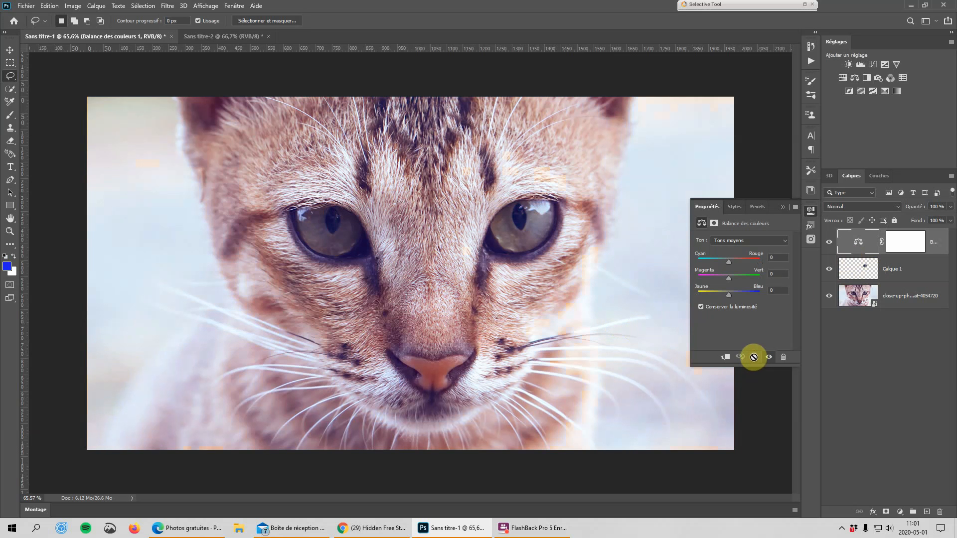
# Clip the Color Balance adjustment to Calque 1 and set Cyan-Red to +48 and Magenta-Green to +84.
pyautogui.keyDown('alt'); pyautogui.click(857, 250); pyautogui.keyUp('alt')
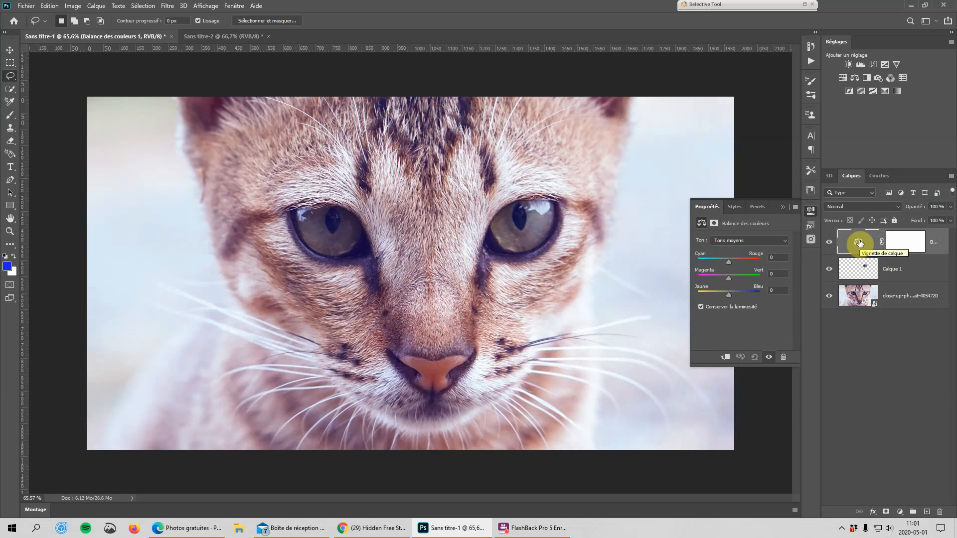
pyautogui.click(725, 358)
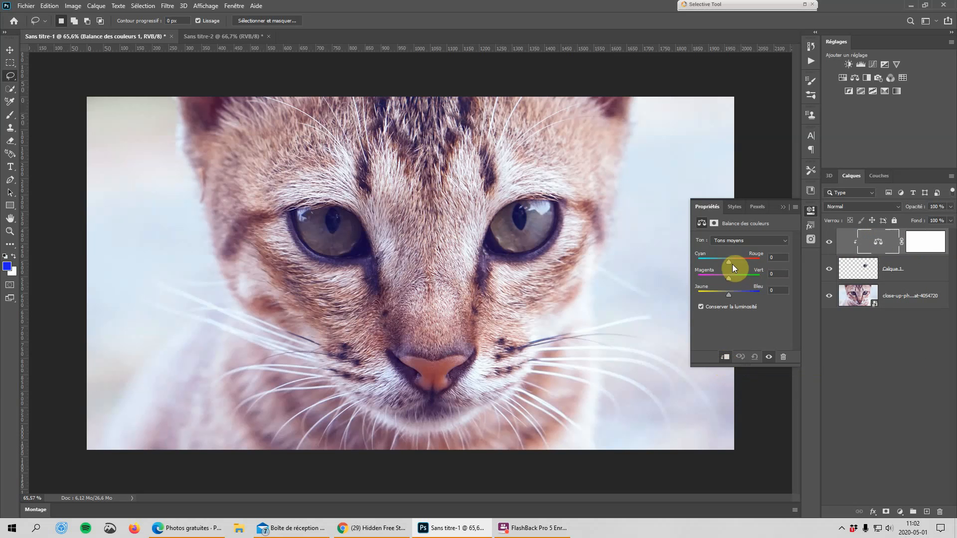
pyautogui.moveTo(729, 261); pyautogui.dragTo(756, 280)
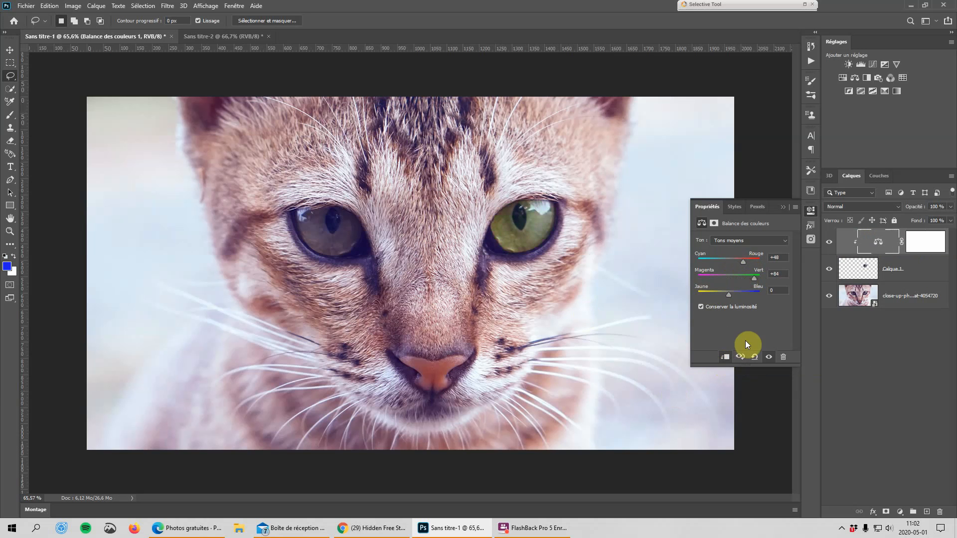
pyautogui.click(782, 207)
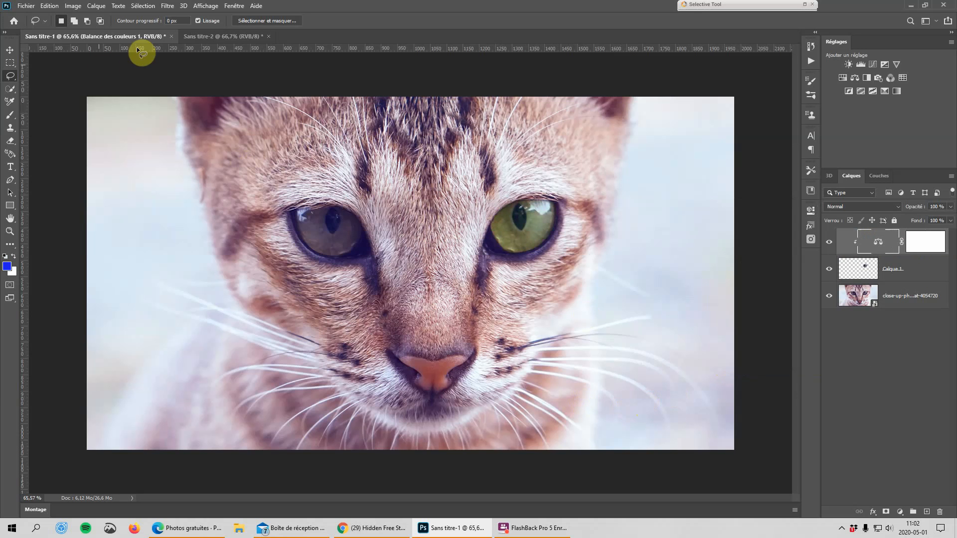
# Switch to the Sans titre-2 document and open the Pexels stock photo library.
pyautogui.click(222, 37)
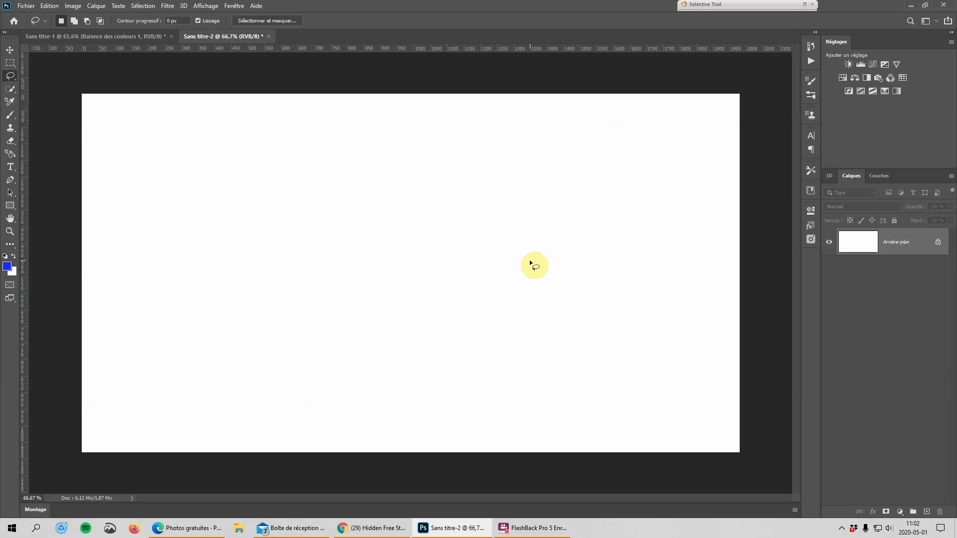
pyautogui.click(811, 241)
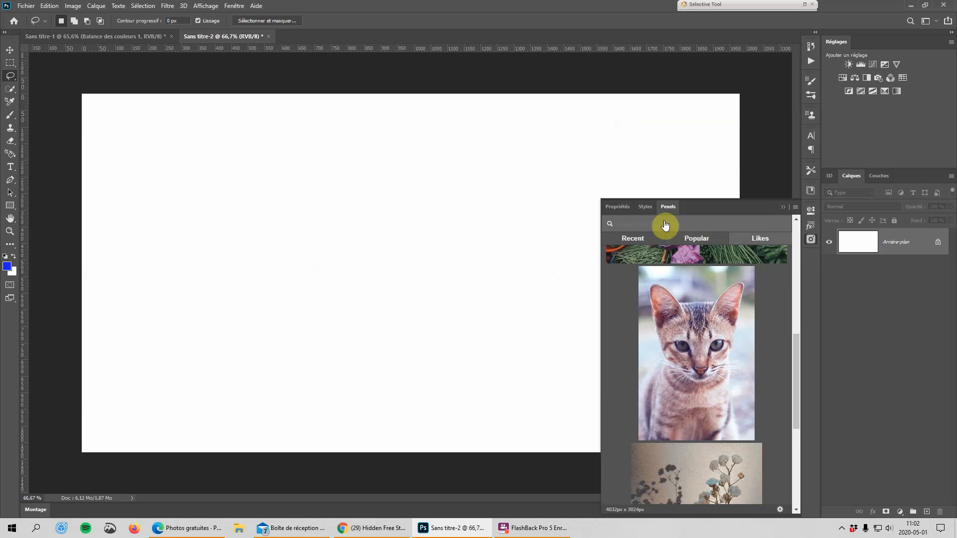
pyautogui.click(616, 223)
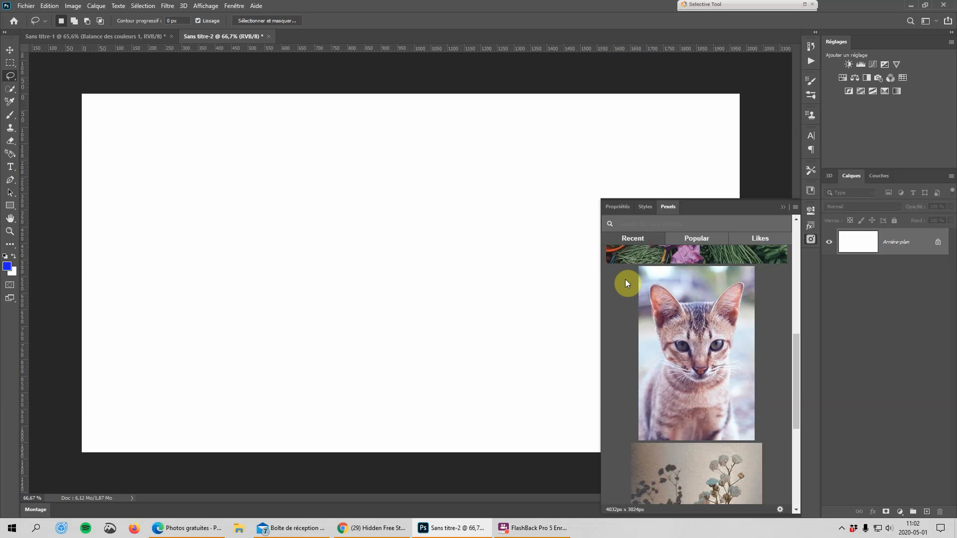
pyautogui.moveTo(695, 349)
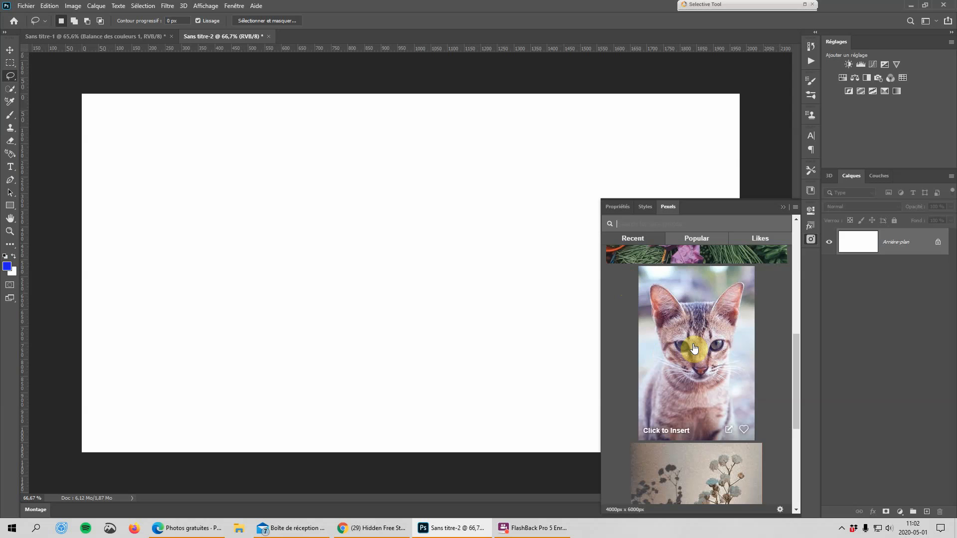
pyautogui.click(621, 207)
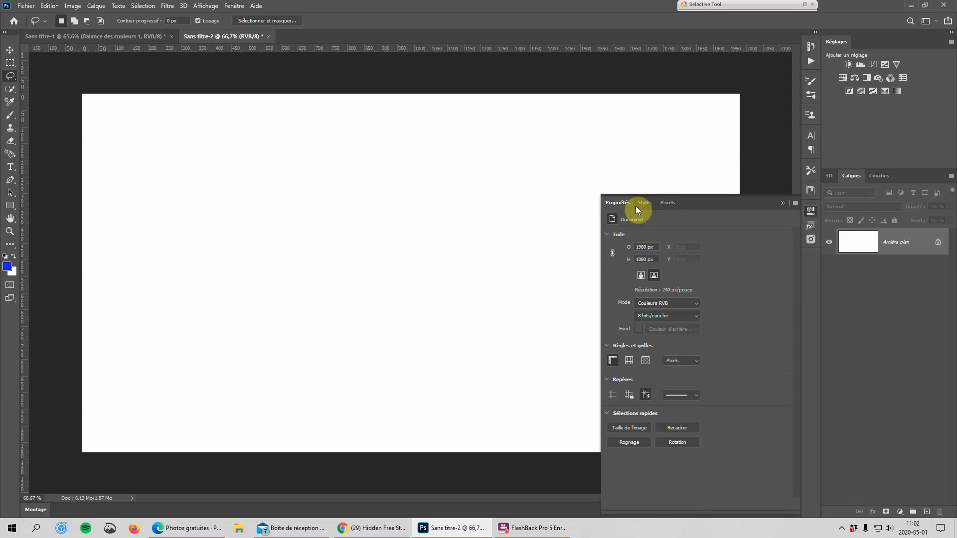
pyautogui.click(643, 203)
pyautogui.click(669, 202)
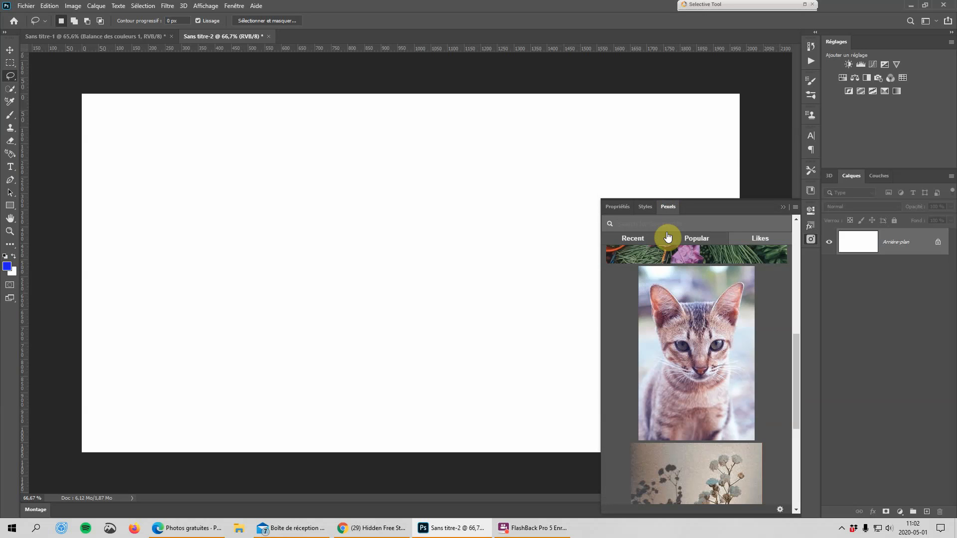
# Browse the recent Pexels photos and insert the one with nachos and dip bowls into the document.
pyautogui.click(634, 243)
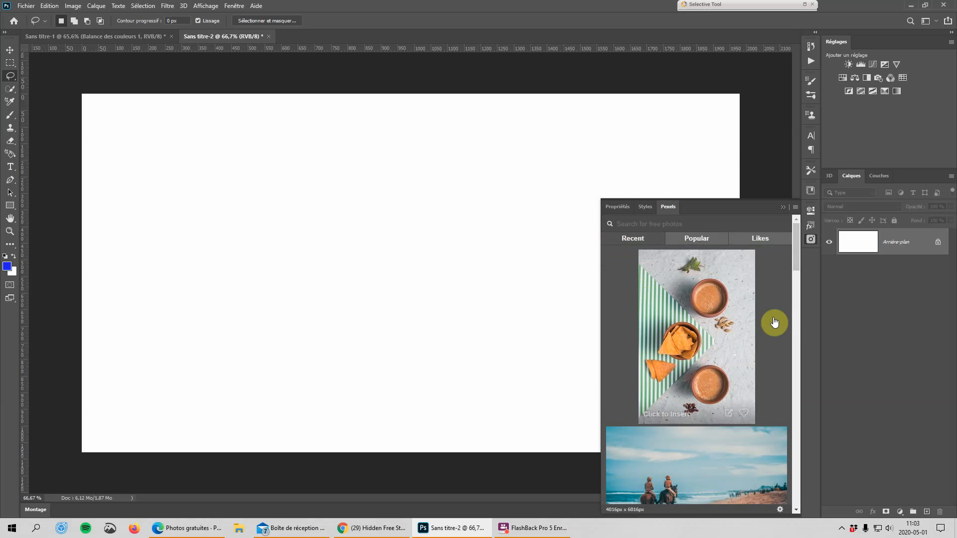
pyautogui.moveTo(715, 332)
pyautogui.scroll(-15, 716, 349)
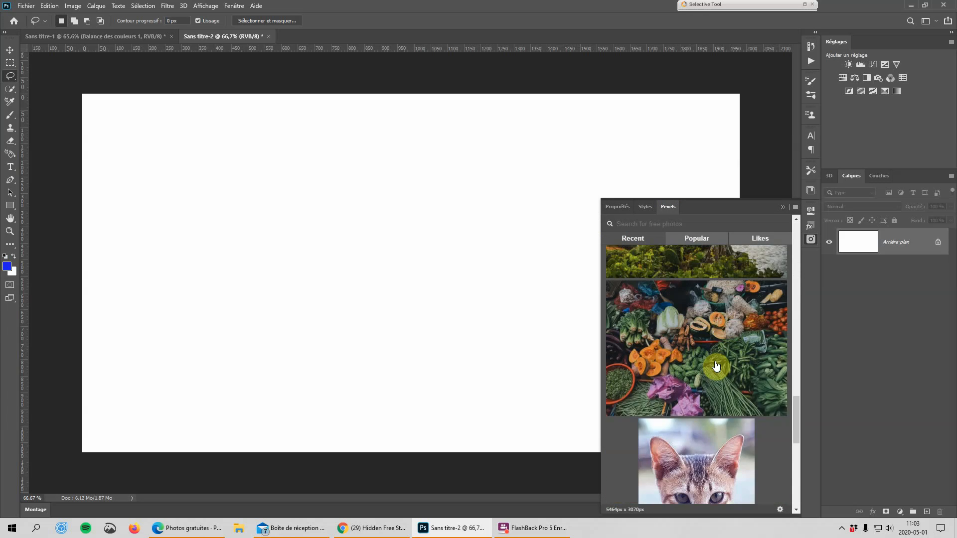
pyautogui.scroll(-10, 716, 367)
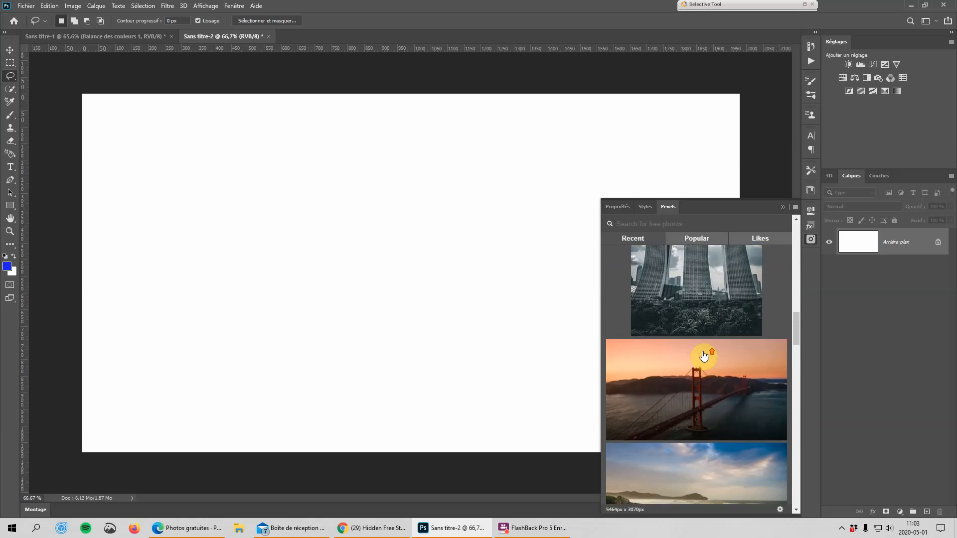
pyautogui.scroll(20, 698, 349)
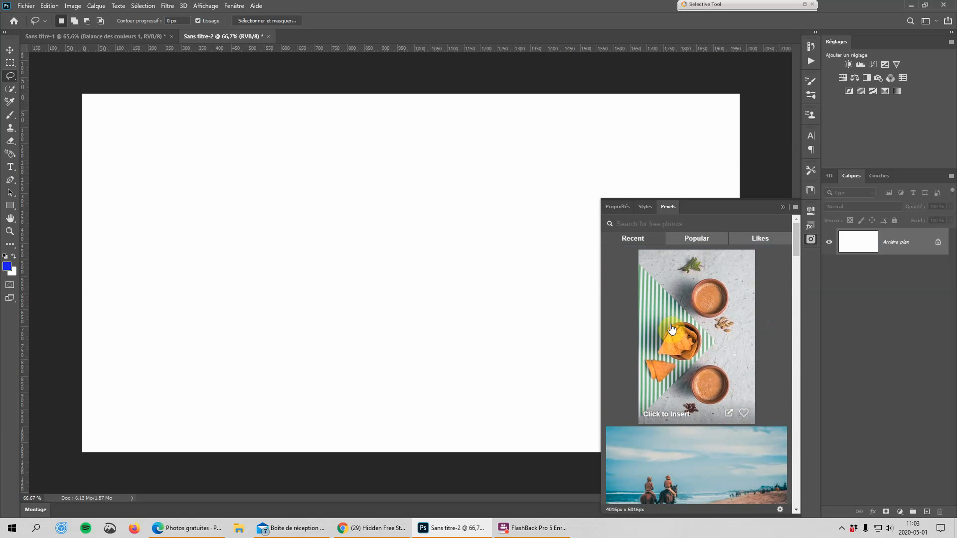
pyautogui.click(698, 332)
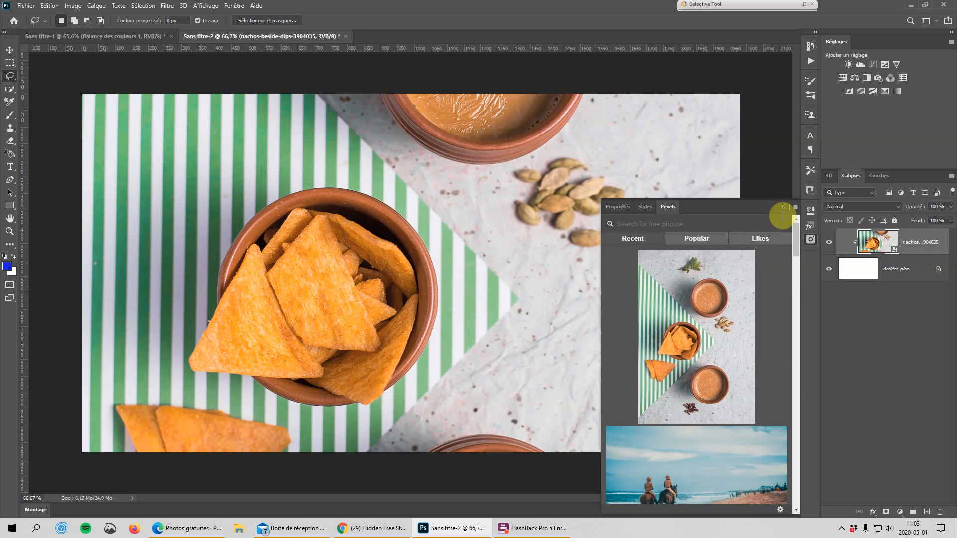
pyautogui.click(784, 206)
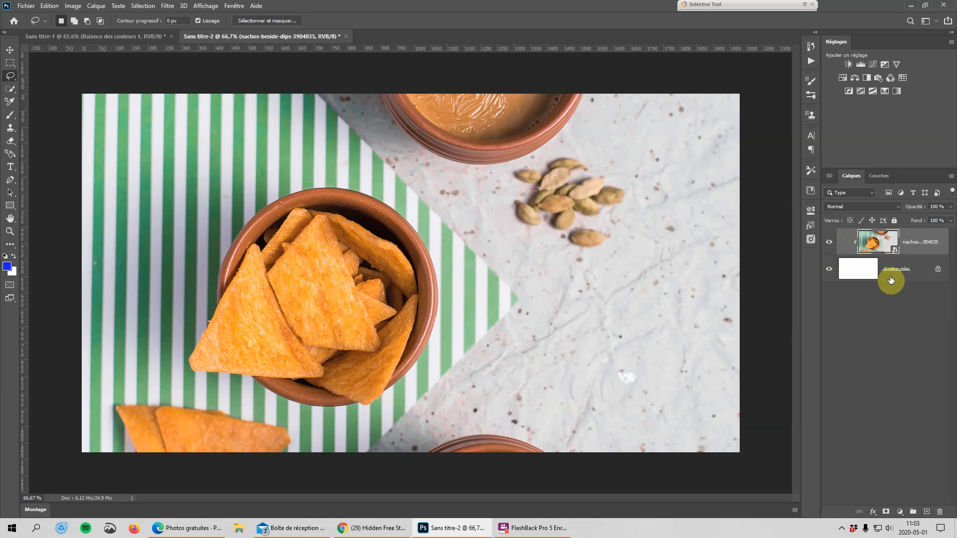
# Release the nachos photo from its clipping mask and delete the Arrière-plan layer.
pyautogui.keyDown('alt'); pyautogui.click(853, 253); pyautogui.keyUp('alt')
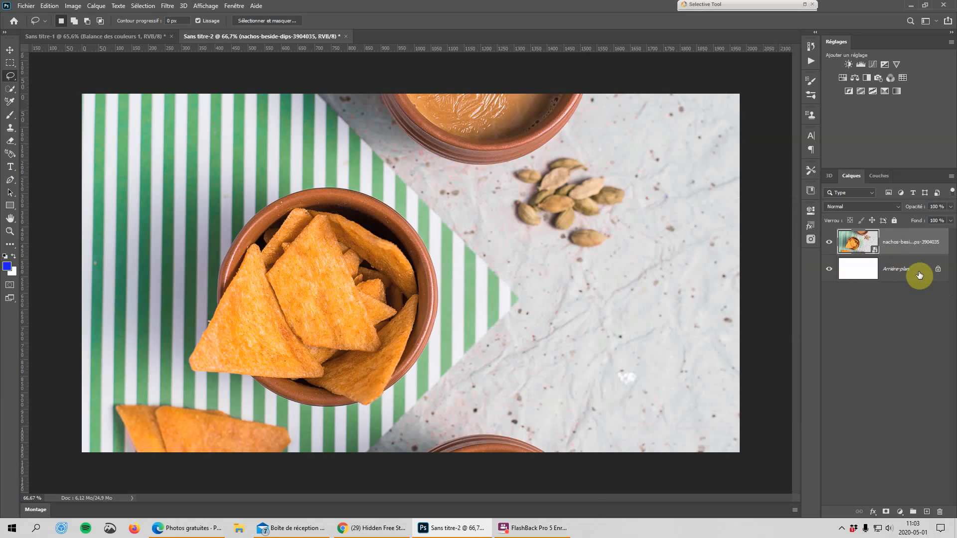
pyautogui.moveTo(919, 272); pyautogui.dragTo(940, 513)
# Free-transform the nachos photo, scaling it down to about 44% and rotating it about 90° counterclockwise.
pyautogui.scroll(-2, 439, 293)
pyautogui.scroll(1, 455, 279)
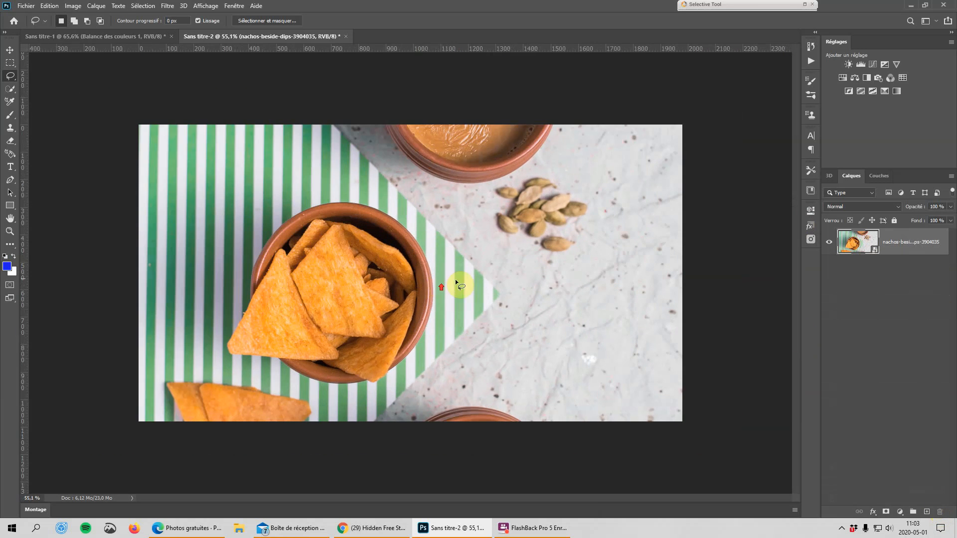
pyautogui.hotkey('ctrl', 't')
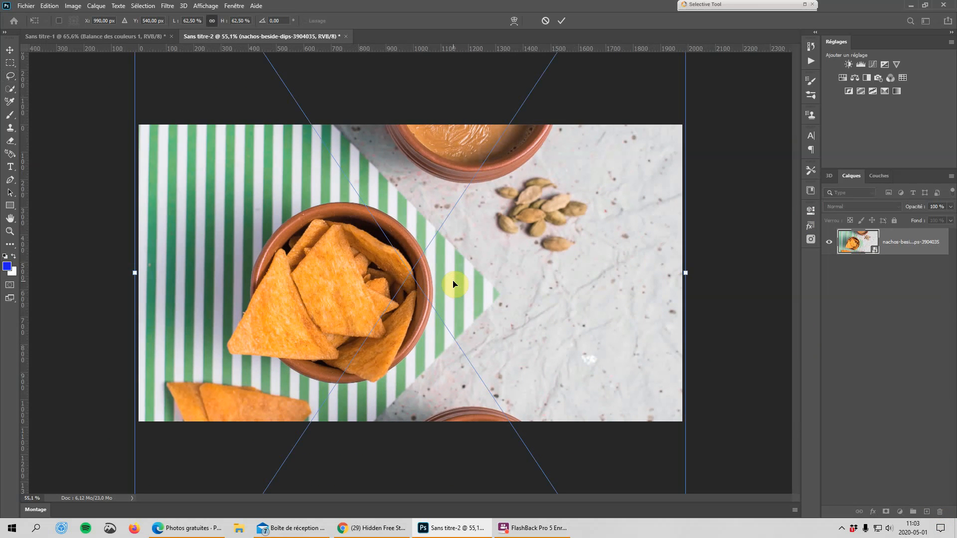
pyautogui.hotkey('ctrl', '0')
pyautogui.scroll(-1, 469, 289)
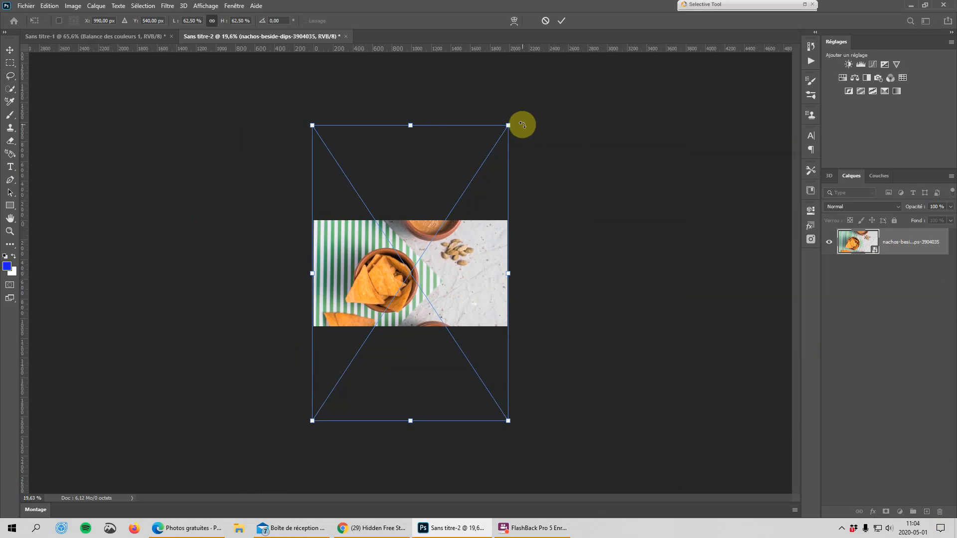
pyautogui.moveTo(507, 121); pyautogui.dragTo(461, 216)
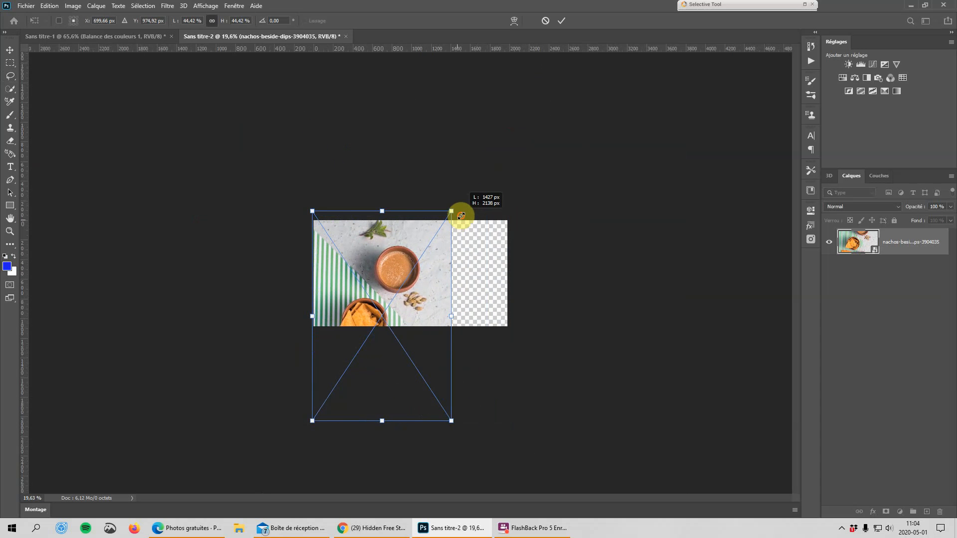
pyautogui.moveTo(436, 186); pyautogui.dragTo(188, 182)
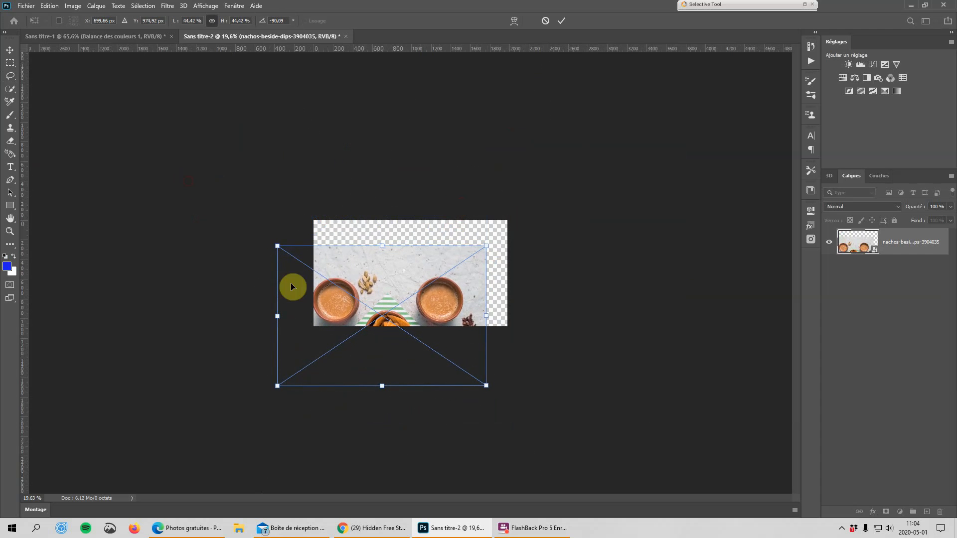
# Reposition the rotated photo and scale it to about 41% so it spans the canvas width, and apply the transform.
pyautogui.moveTo(441, 296); pyautogui.dragTo(462, 265)
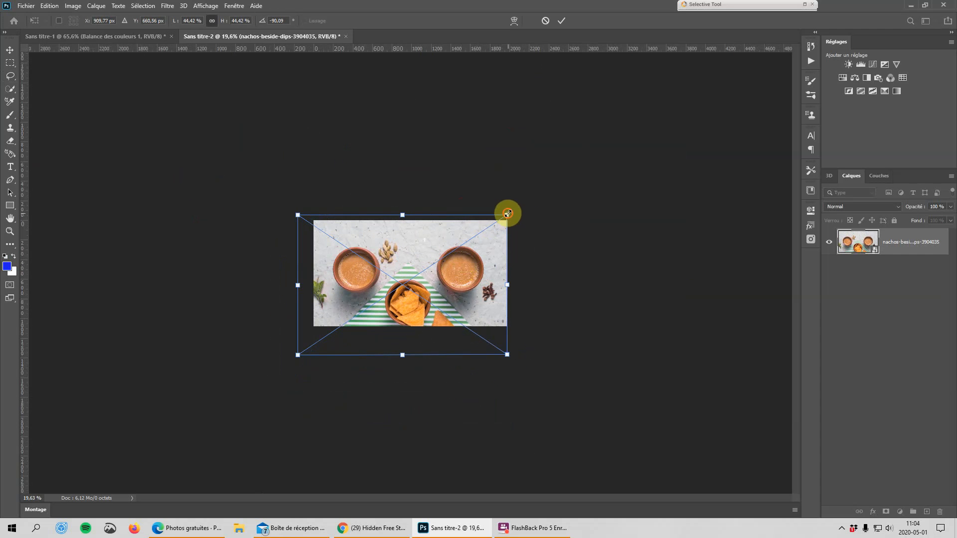
pyautogui.moveTo(507, 213); pyautogui.dragTo(477, 235)
pyautogui.moveTo(441, 276); pyautogui.dragTo(502, 279)
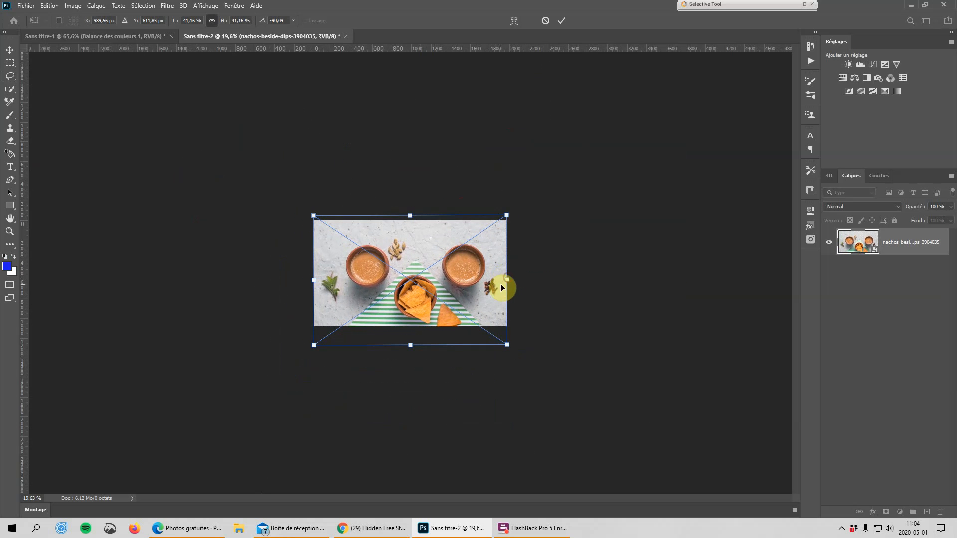
pyautogui.click(567, 21)
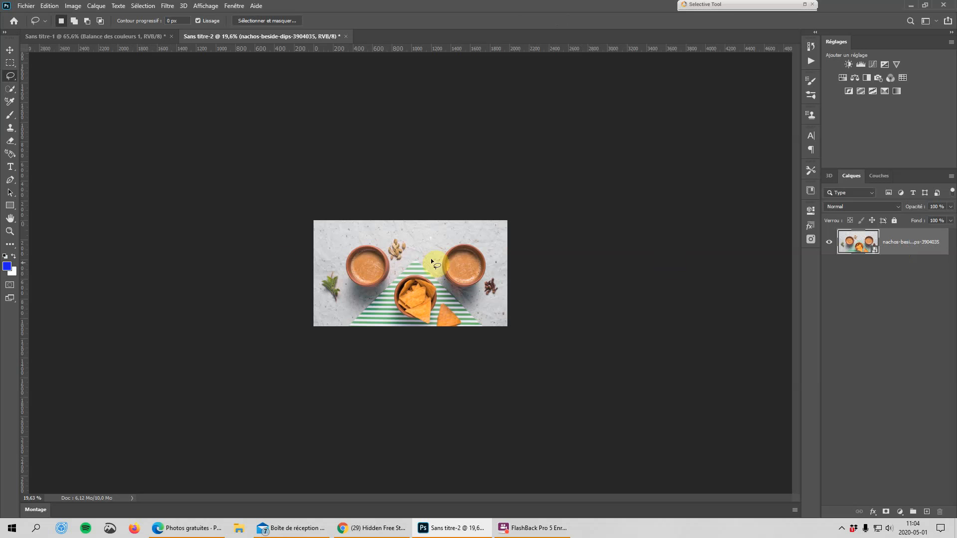
# Add a text layer reading "Nacho fromage" near the upper edge of the photo.
pyautogui.click(11, 168)
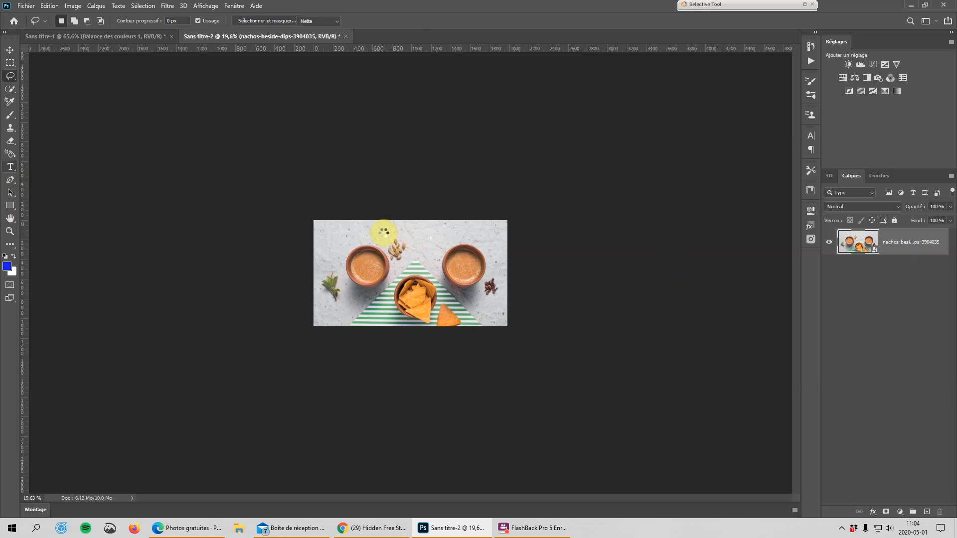
pyautogui.click(384, 232)
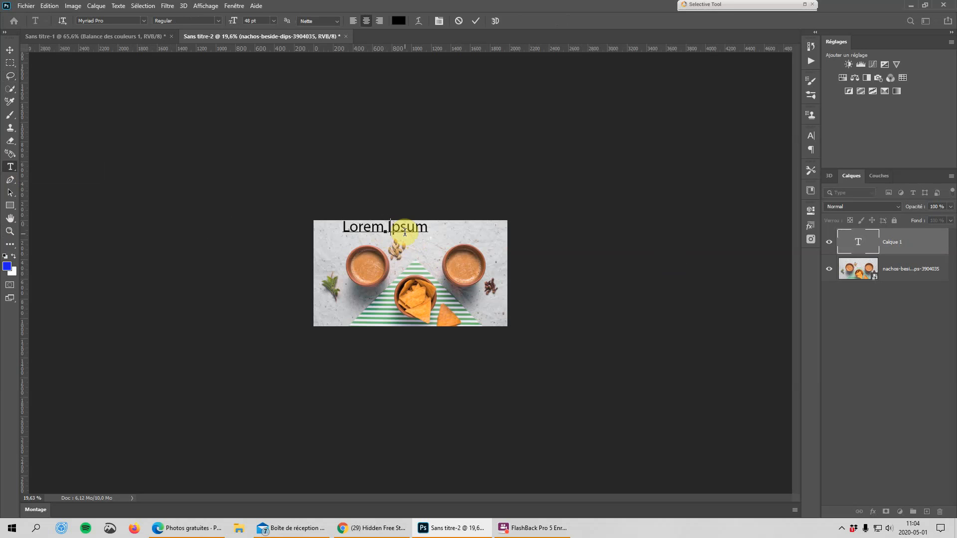
pyautogui.write('Ncho')
pyautogui.press('BackSpace')
pyautogui.press('BackSpace')
pyautogui.press('BackSpace')
pyautogui.write('acho fromage')
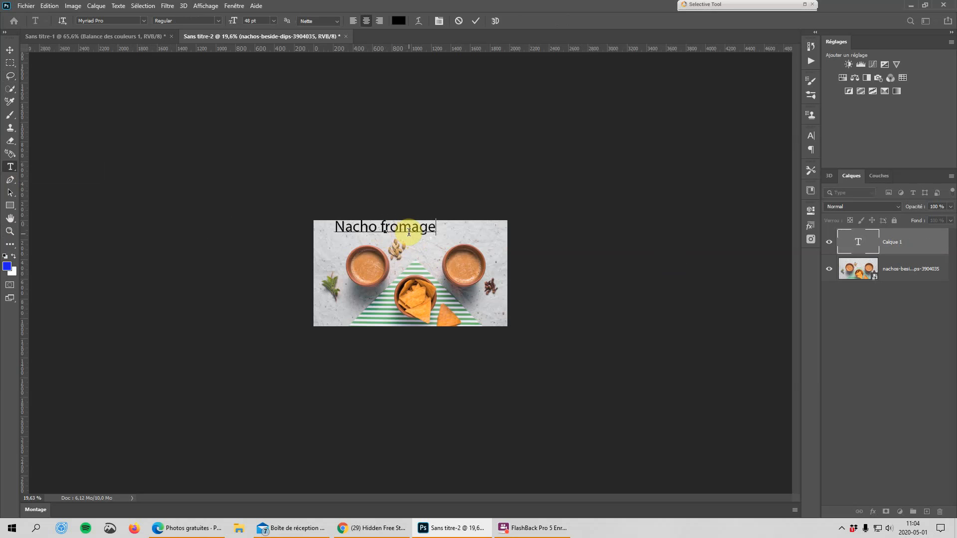
pyautogui.hotkey('ctrl', '+')
pyautogui.hotkey('ctrl', '+')
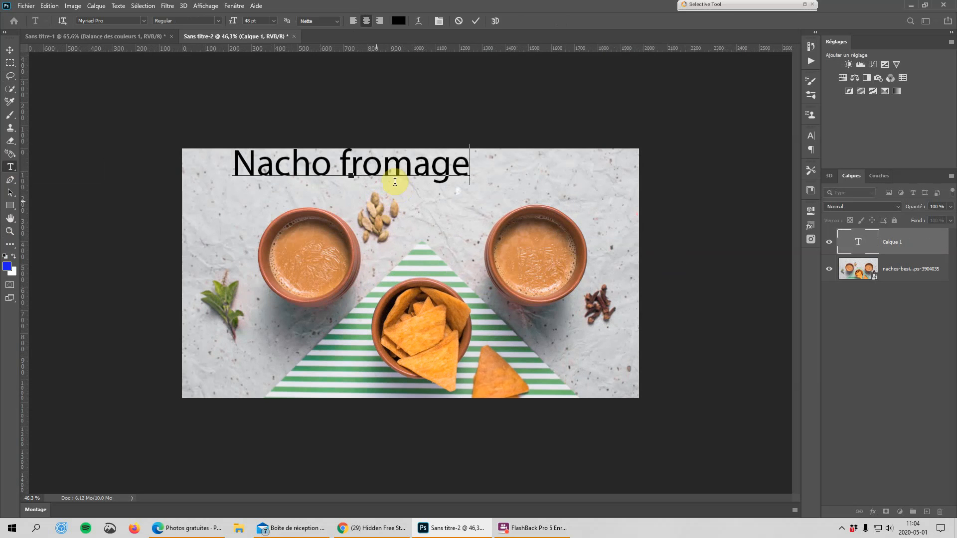
pyautogui.click(877, 246)
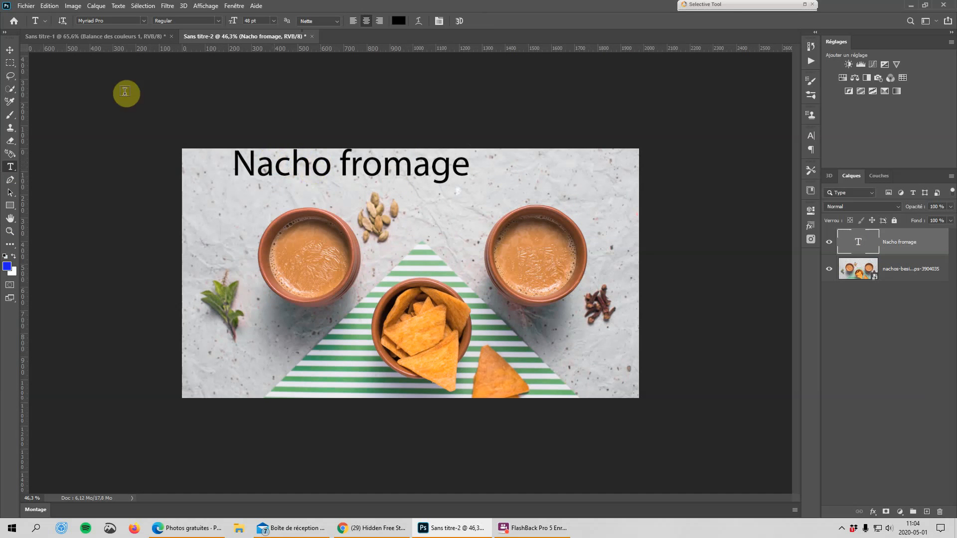
# Move the Nacho fromage text so it is centred horizontally above the two dip bowls.
pyautogui.click(10, 51)
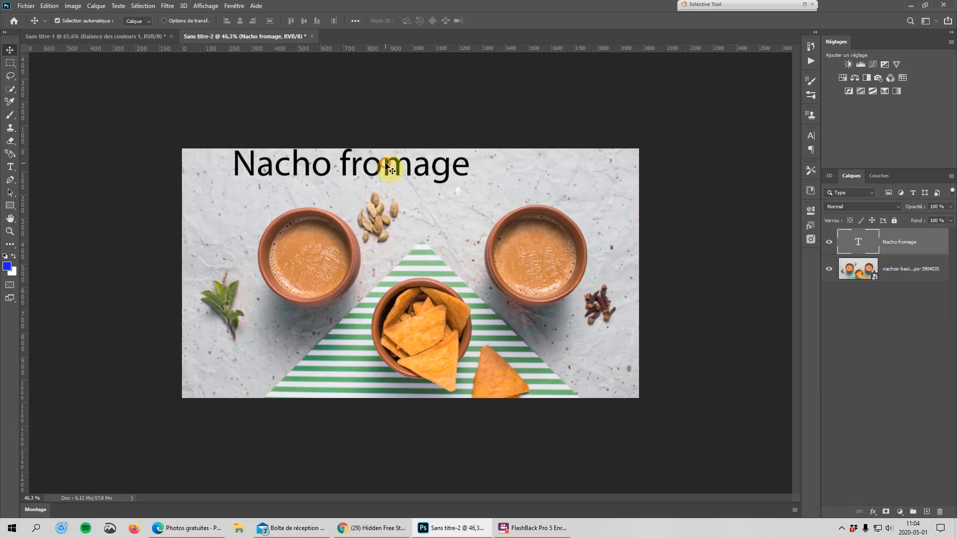
pyautogui.moveTo(388, 165); pyautogui.dragTo(447, 175)
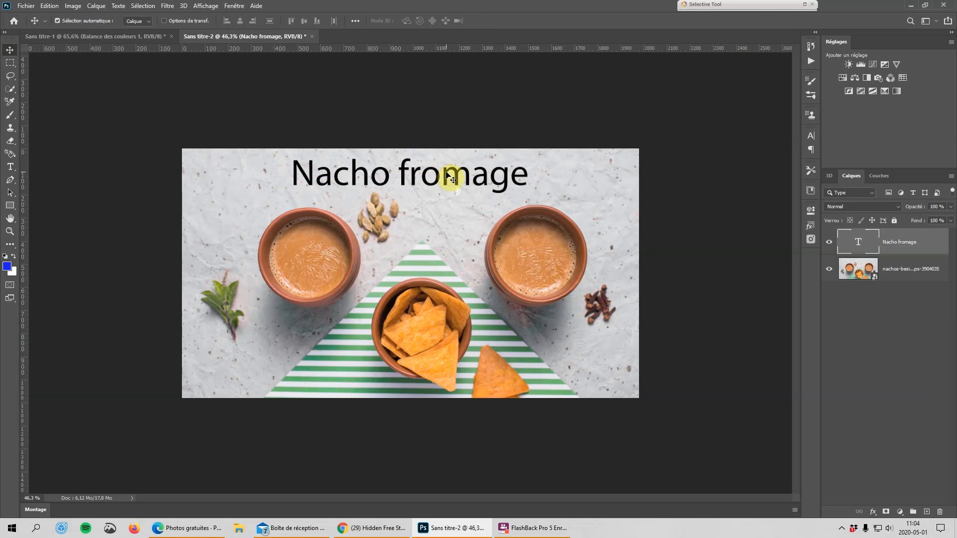
pyautogui.scroll(1, 447, 175)
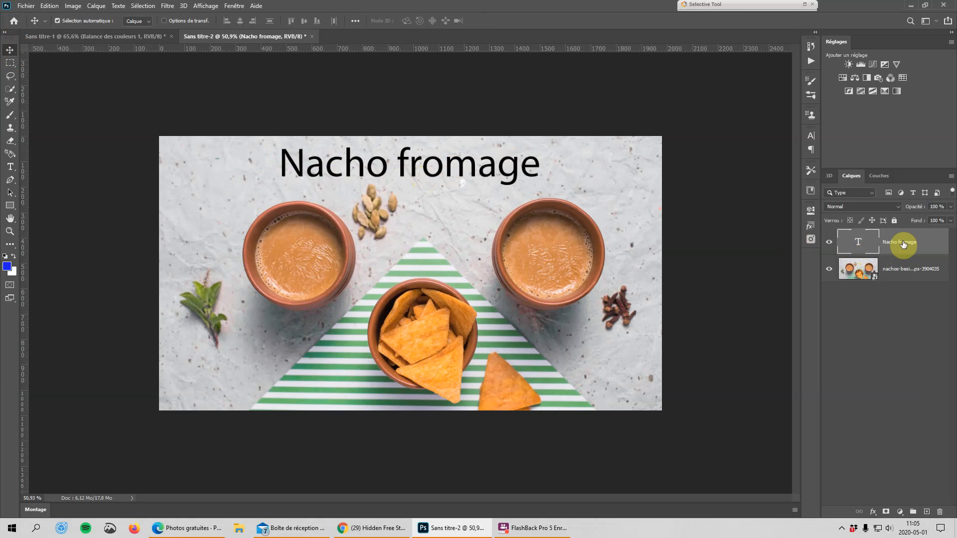
# Search the Pexels photo library for "texture".
pyautogui.click(812, 240)
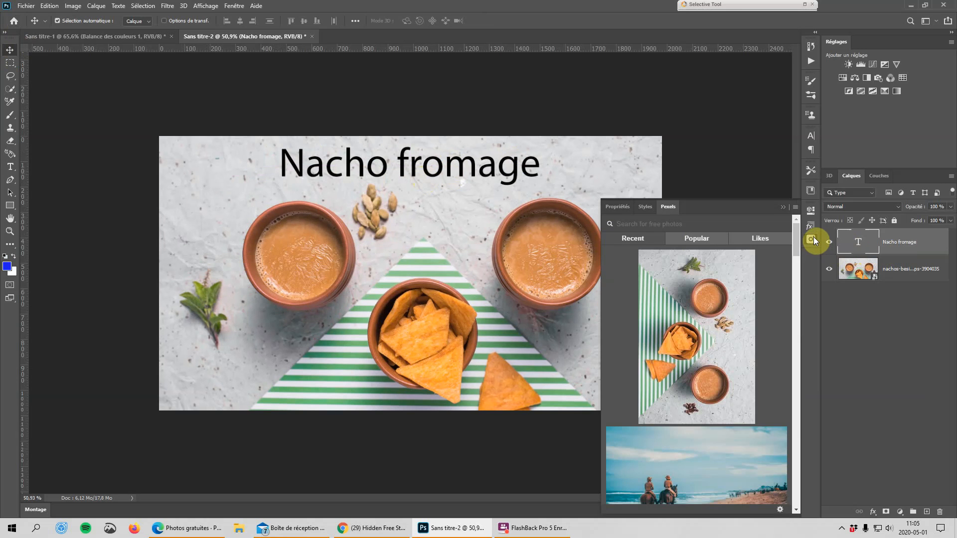
pyautogui.click(633, 226)
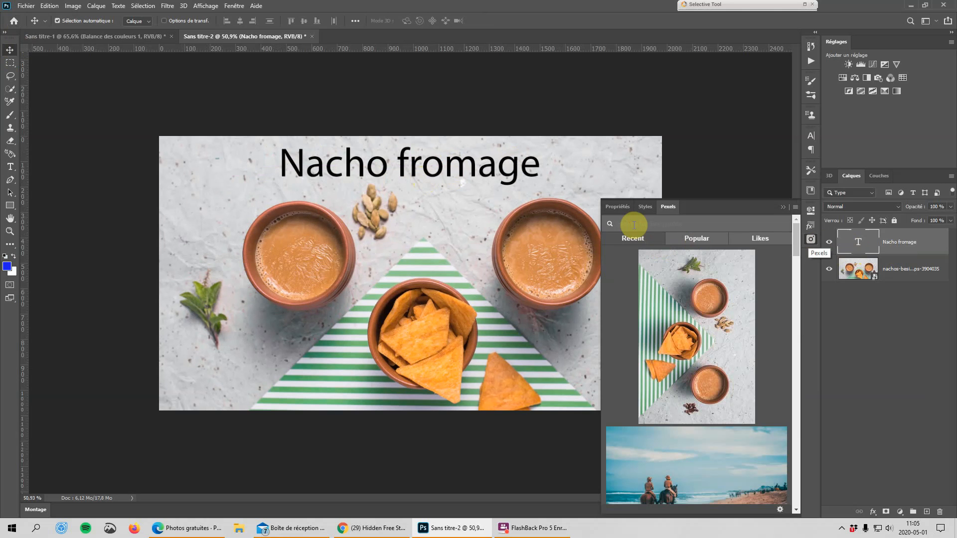
pyautogui.write('text')
pyautogui.write('ure')
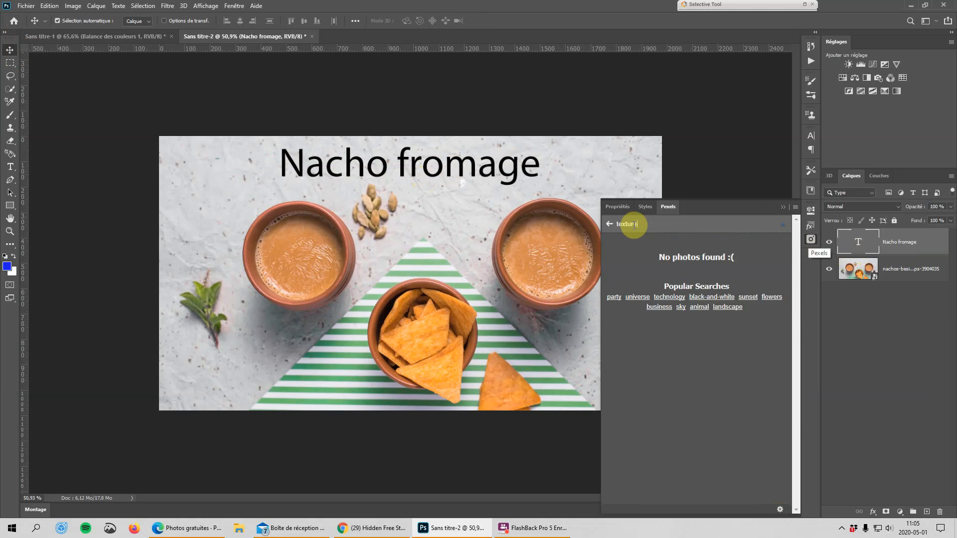
# Browse the texture photos, insert the orange leather one as a layer clipped to the Nacho fromage text, and collapse the photo library.
pyautogui.scroll(-3, 718, 379)
pyautogui.scroll(-10, 727, 382)
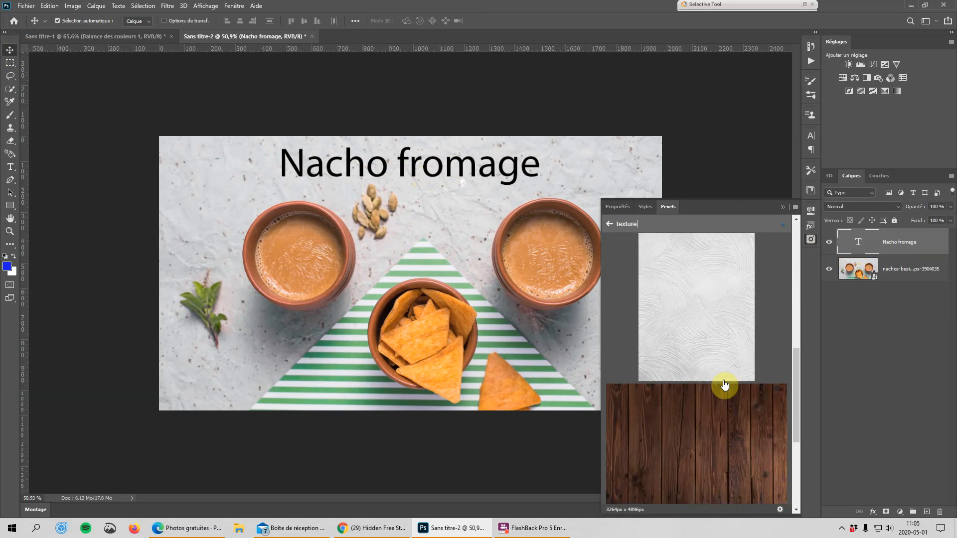
pyautogui.scroll(-10, 726, 388)
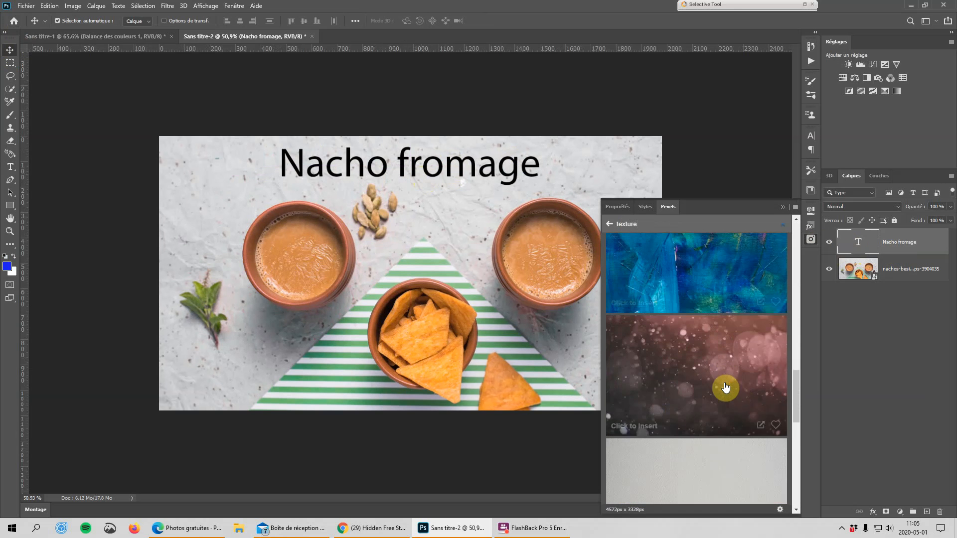
pyautogui.scroll(-10, 722, 386)
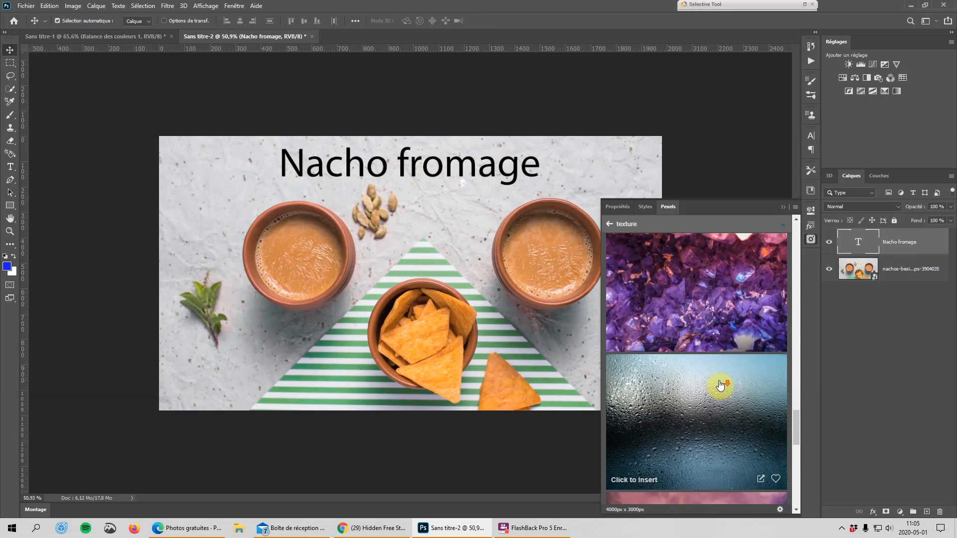
pyautogui.scroll(-10, 714, 386)
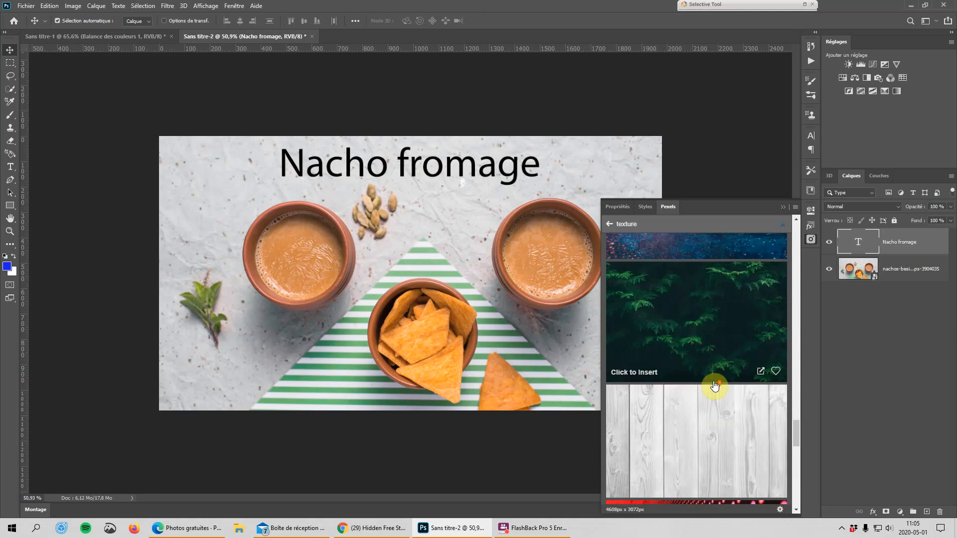
pyautogui.scroll(-10, 713, 384)
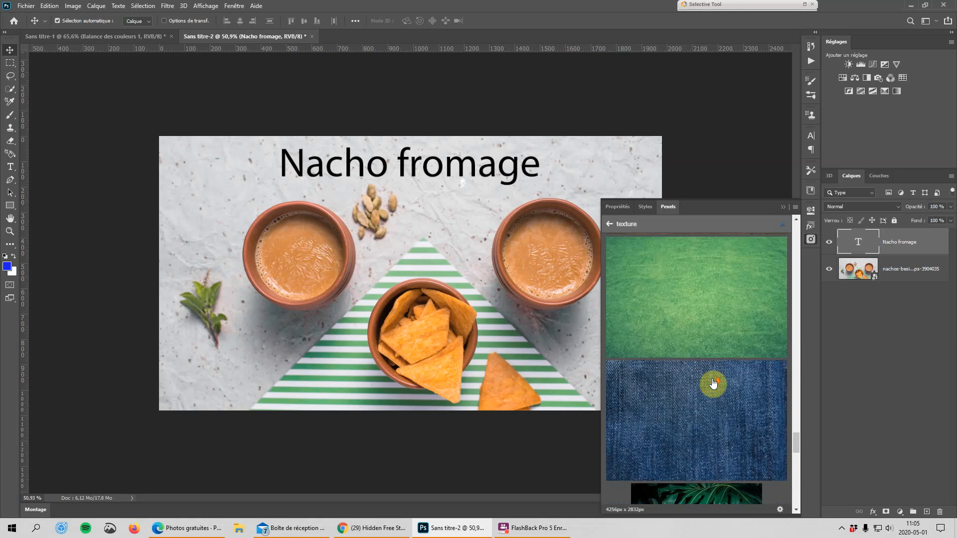
pyautogui.scroll(-3, 715, 383)
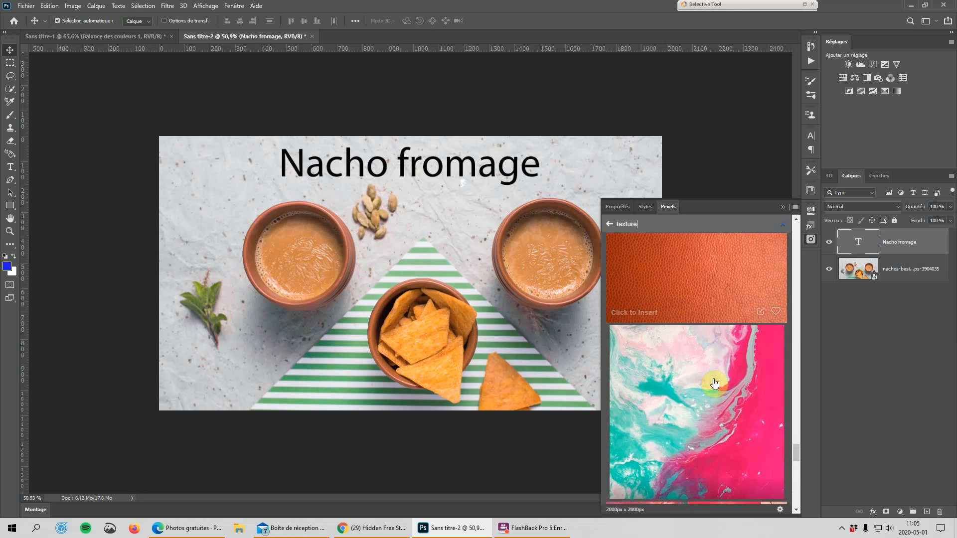
pyautogui.scroll(2, 712, 380)
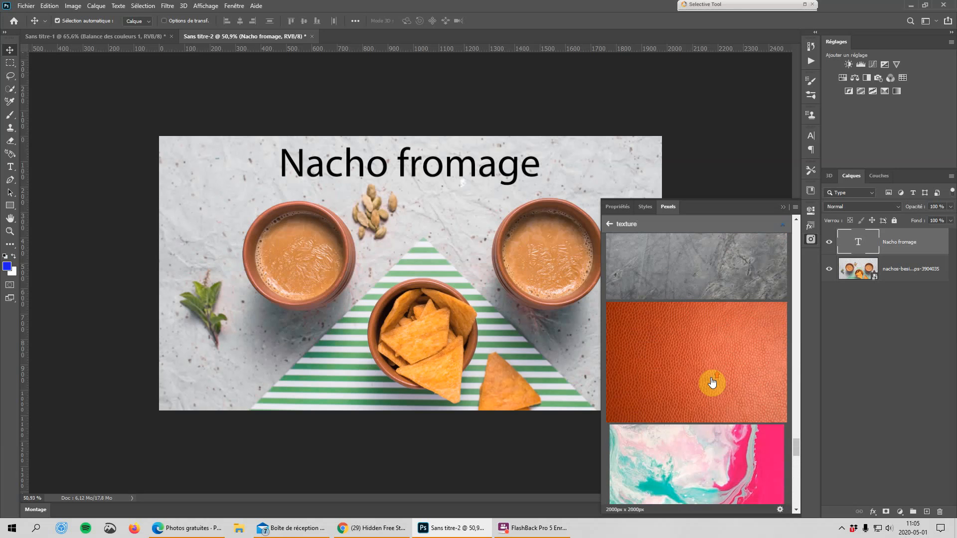
pyautogui.click(690, 360)
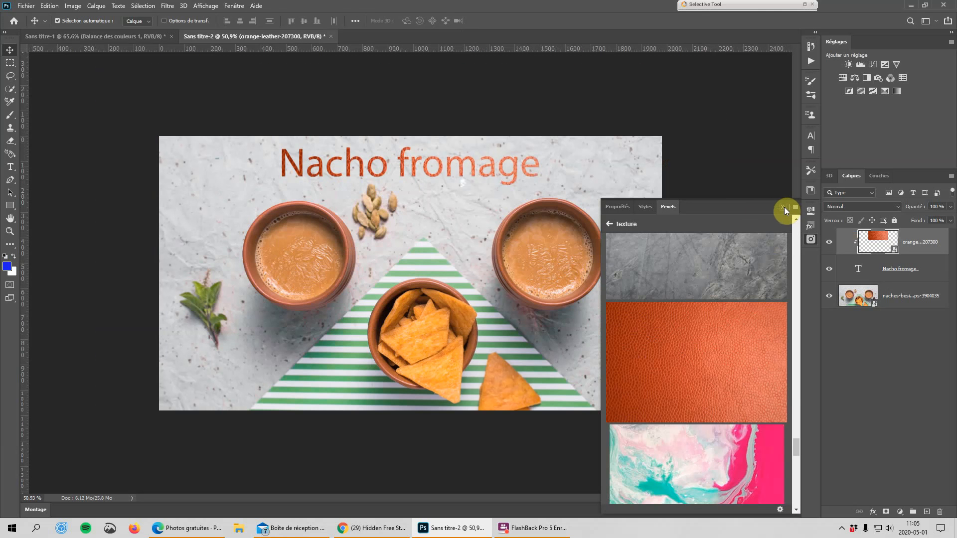
pyautogui.click(785, 207)
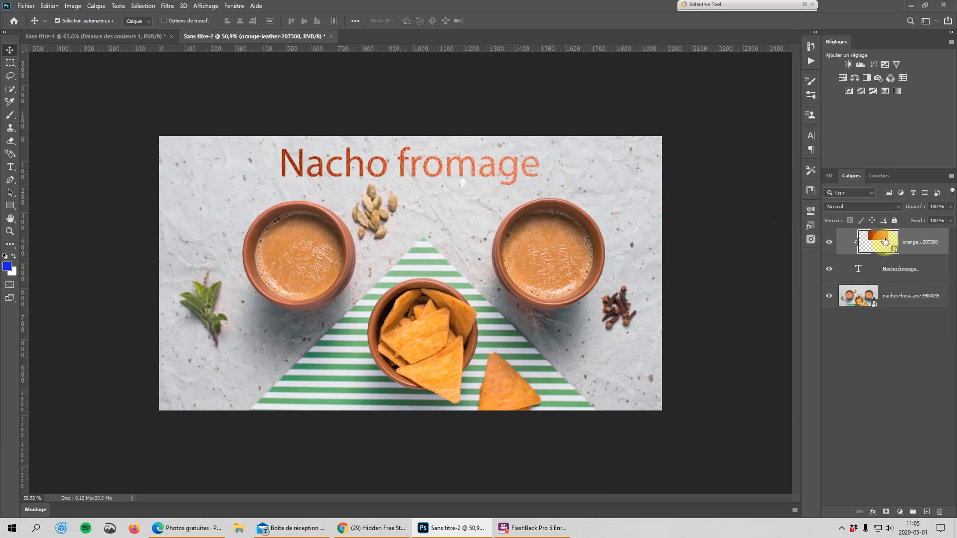
# Shift the clipped orange leather layer within the Nacho fromage lettering.
pyautogui.moveTo(884, 242); pyautogui.dragTo(886, 240)
pyautogui.moveTo(447, 172)
pyautogui.mouseDown()
pyautogui.moveTo(471, 183)
pyautogui.moveTo(466, 202)
pyautogui.moveTo(424, 195)
pyautogui.moveTo(439, 187)
pyautogui.mouseUp()
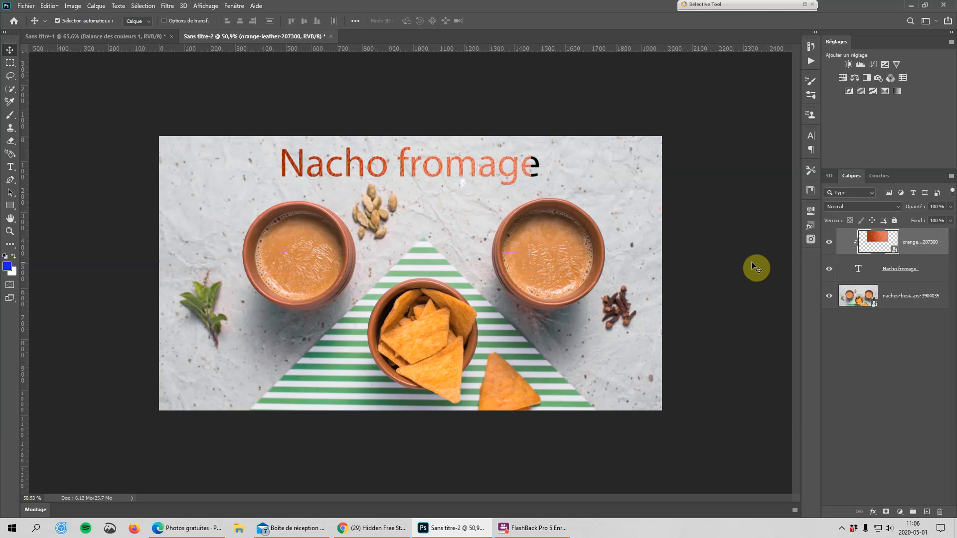
# Reopen the Pexels library, browse more texture photos and return to the recent photos.
pyautogui.click(810, 239)
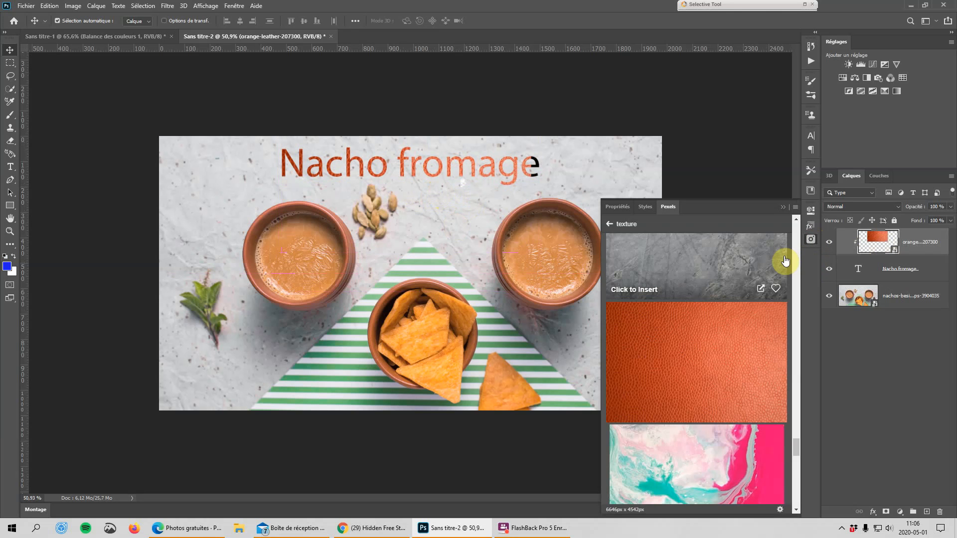
pyautogui.scroll(-10, 752, 335)
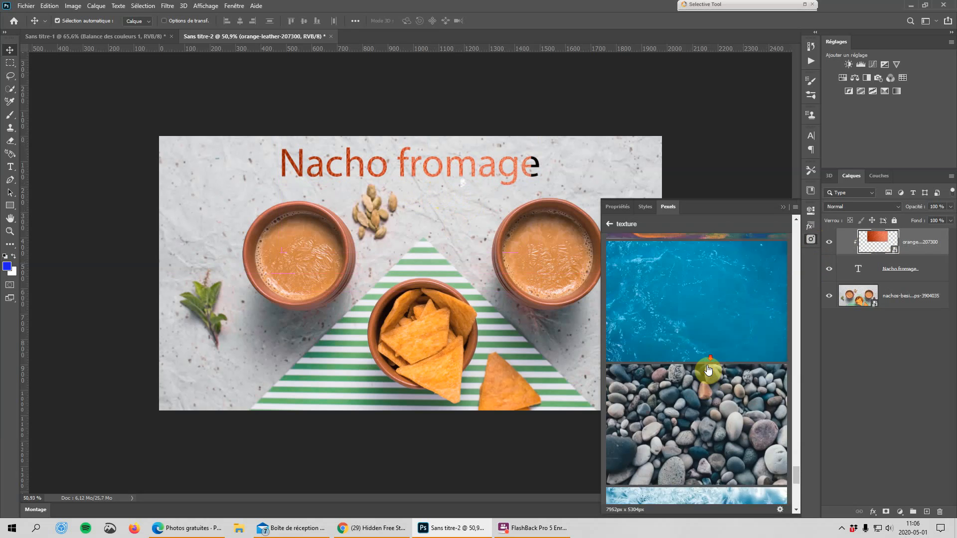
pyautogui.scroll(-2, 714, 369)
pyautogui.scroll(10, 711, 372)
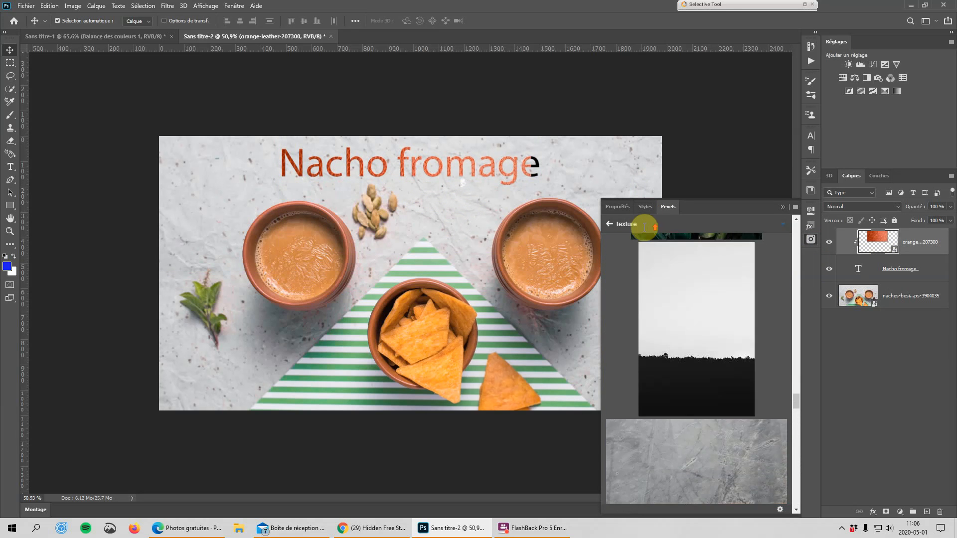
pyautogui.click(610, 225)
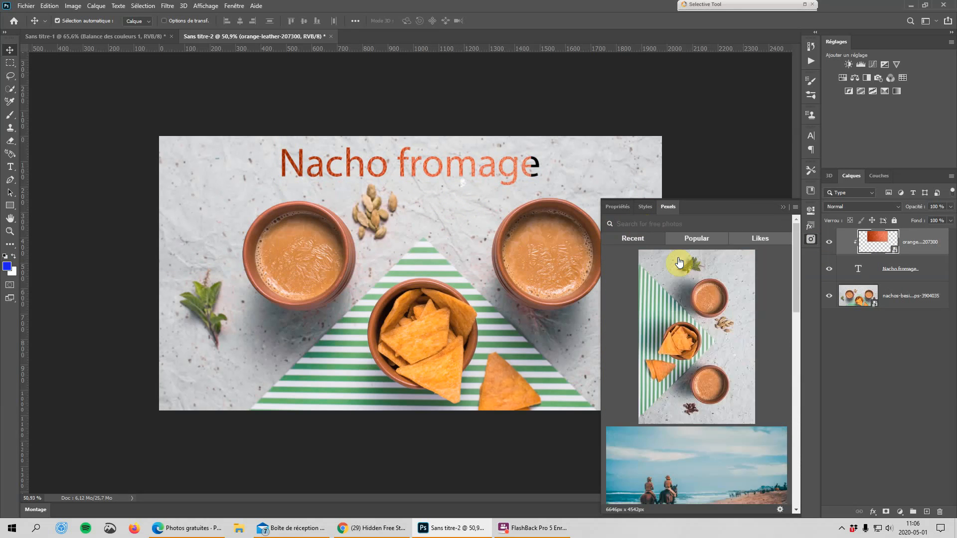
# Mark the nachos and dip bowls photo as liked in Pexels and show the liked photos.
pyautogui.moveTo(753, 404)
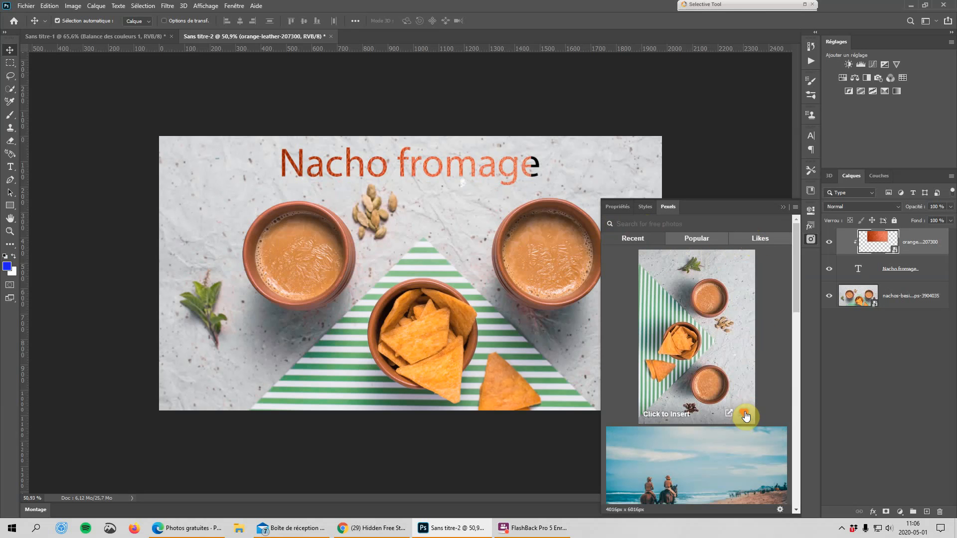
pyautogui.click(744, 413)
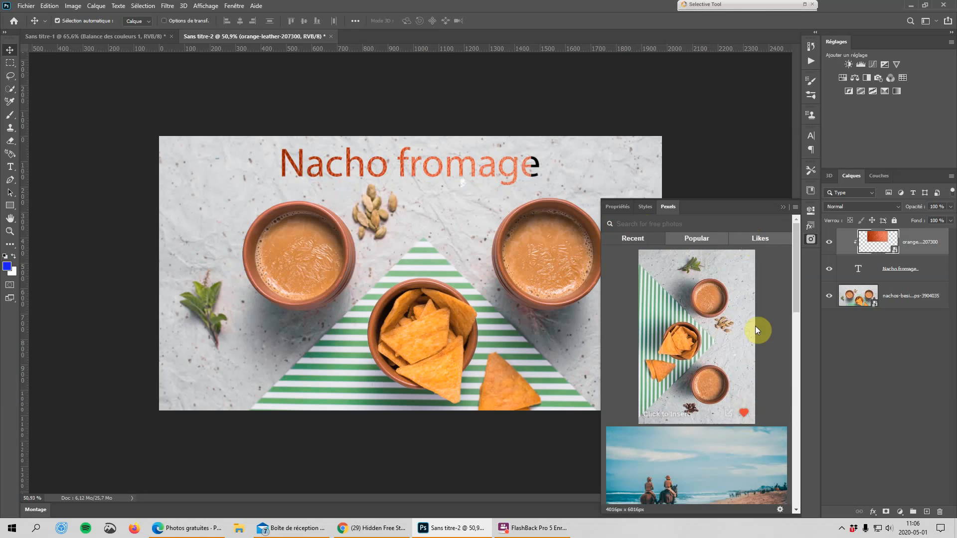
pyautogui.click(760, 241)
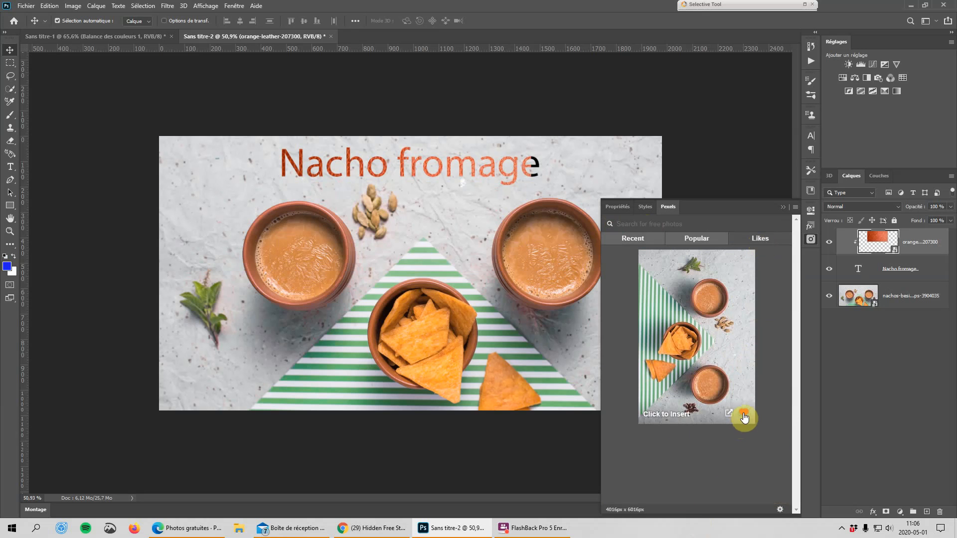
# Show the recent photos in the Pexels library, browse through them and collapse the library.
pyautogui.click(633, 238)
pyautogui.moveTo(690, 380)
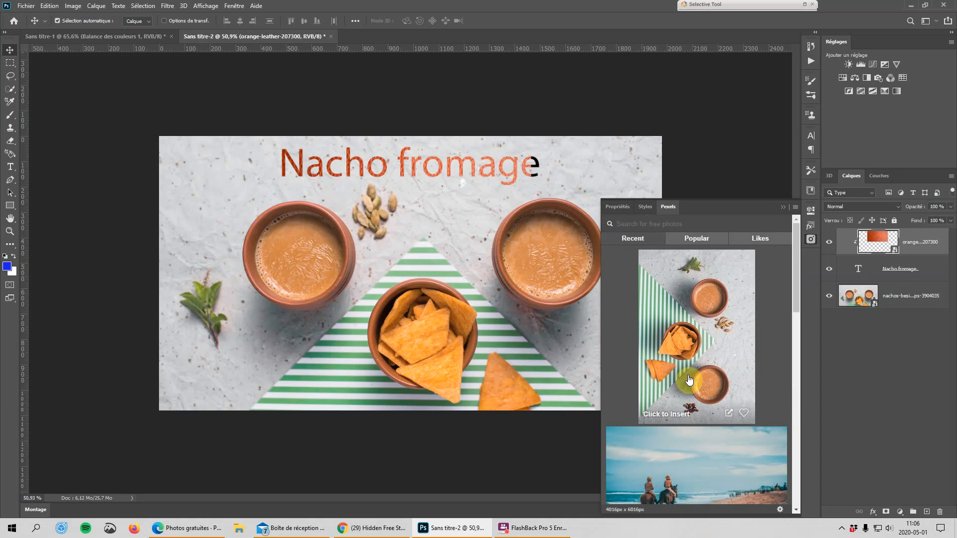
pyautogui.scroll(-10, 689, 381)
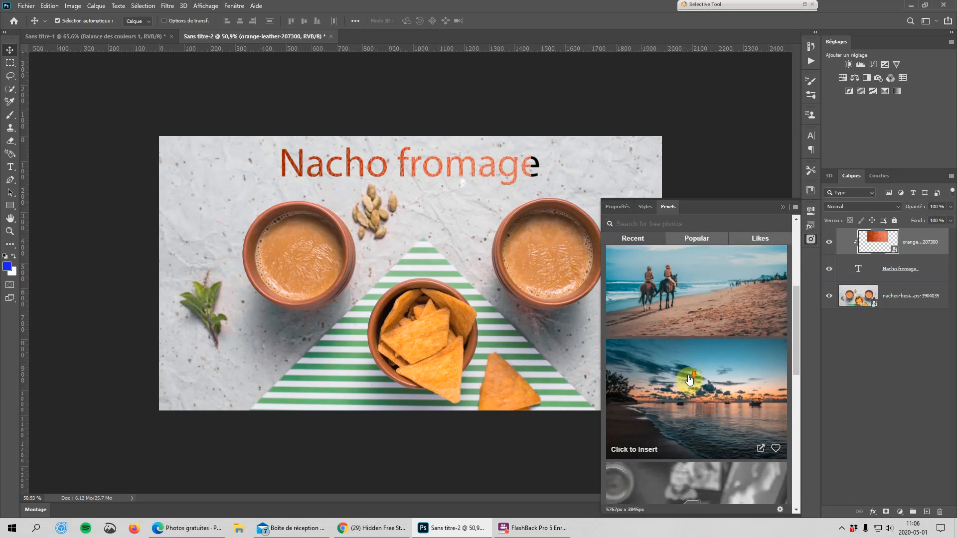
pyautogui.scroll(-3, 689, 380)
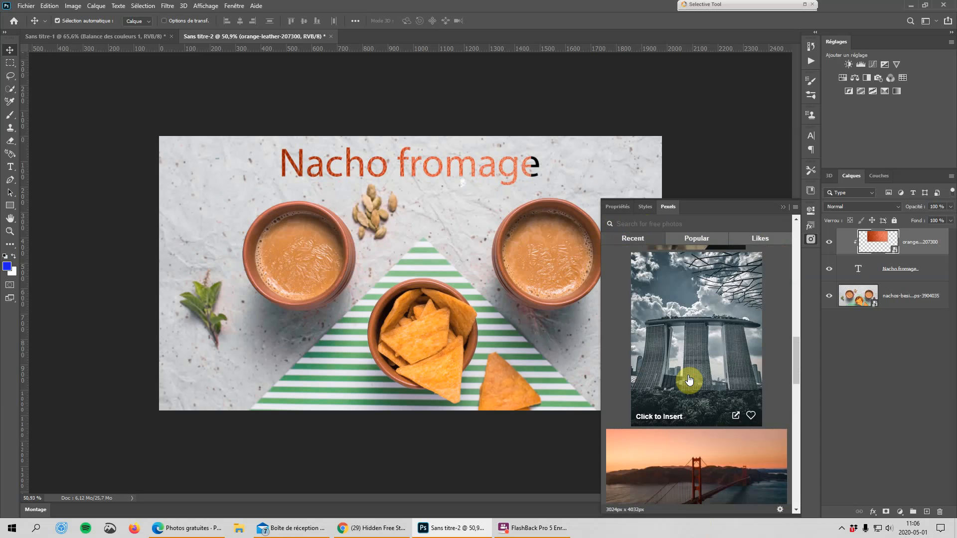
pyautogui.scroll(-12, 690, 380)
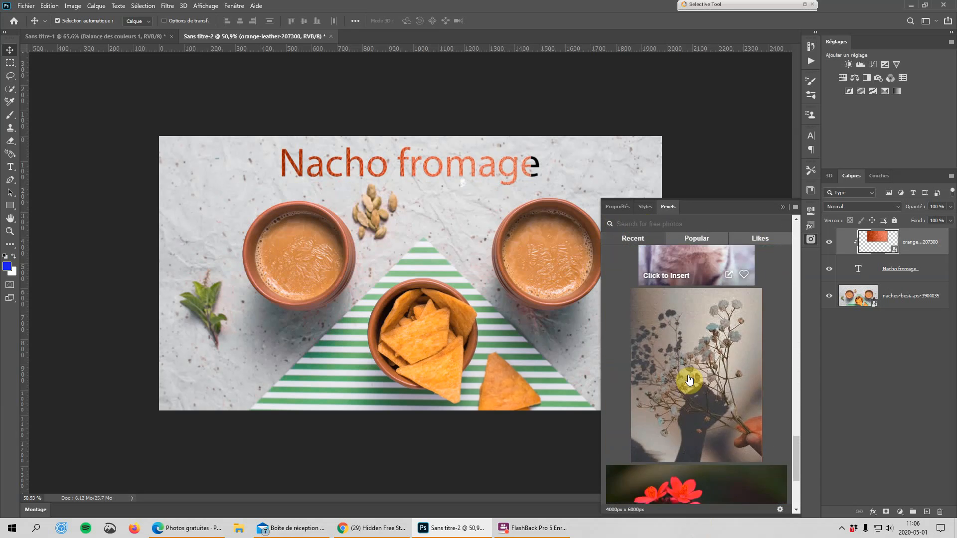
pyautogui.scroll(-10, 689, 380)
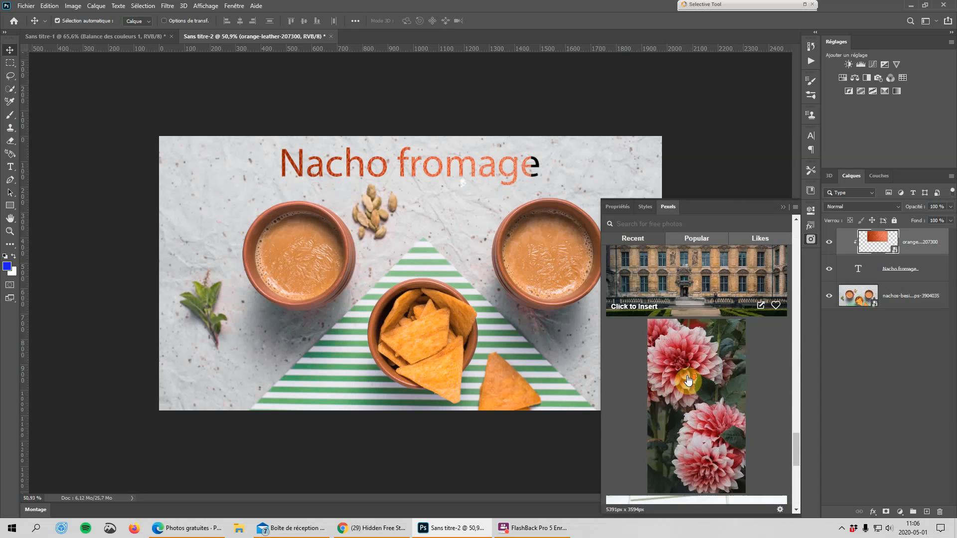
pyautogui.scroll(-10, 688, 380)
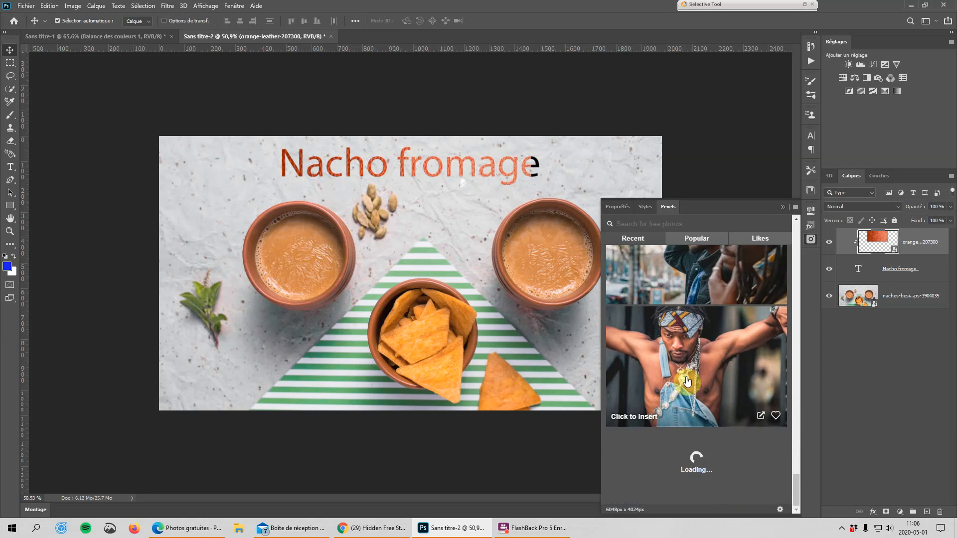
pyautogui.scroll(-8, 688, 380)
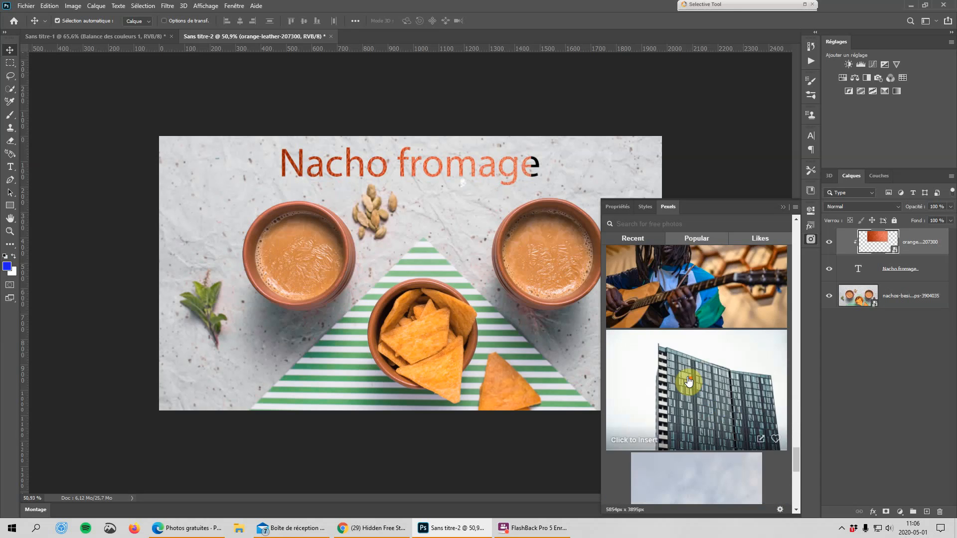
pyautogui.scroll(-5, 689, 382)
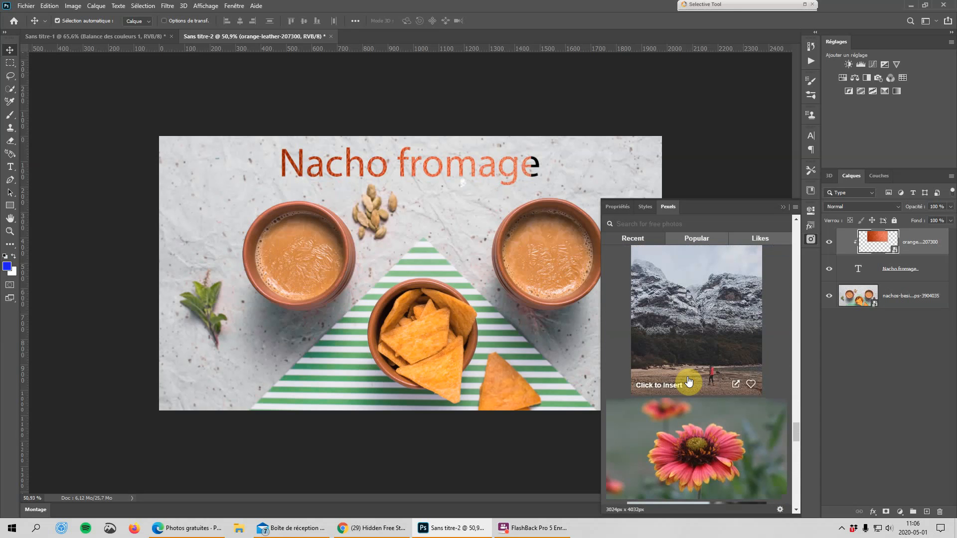
pyautogui.scroll(-10, 689, 379)
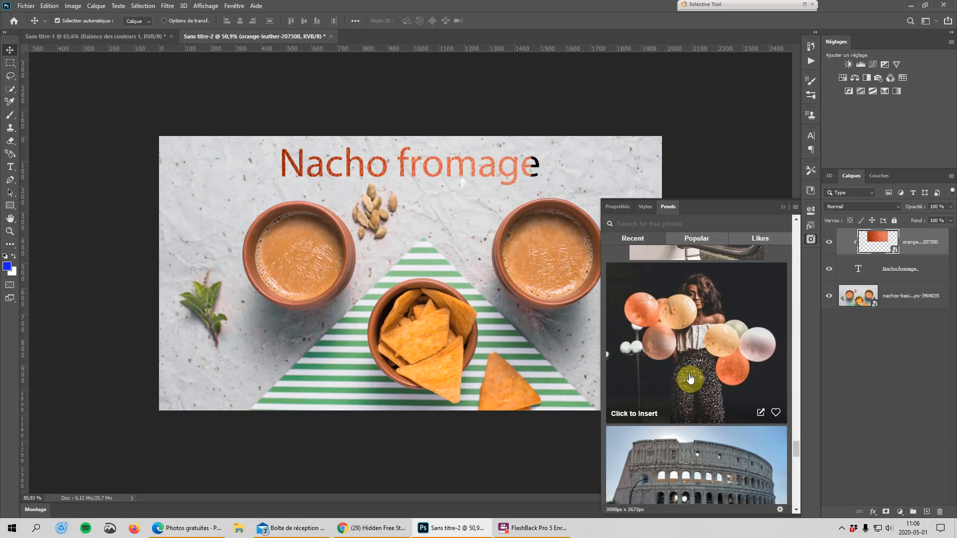
pyautogui.click(782, 206)
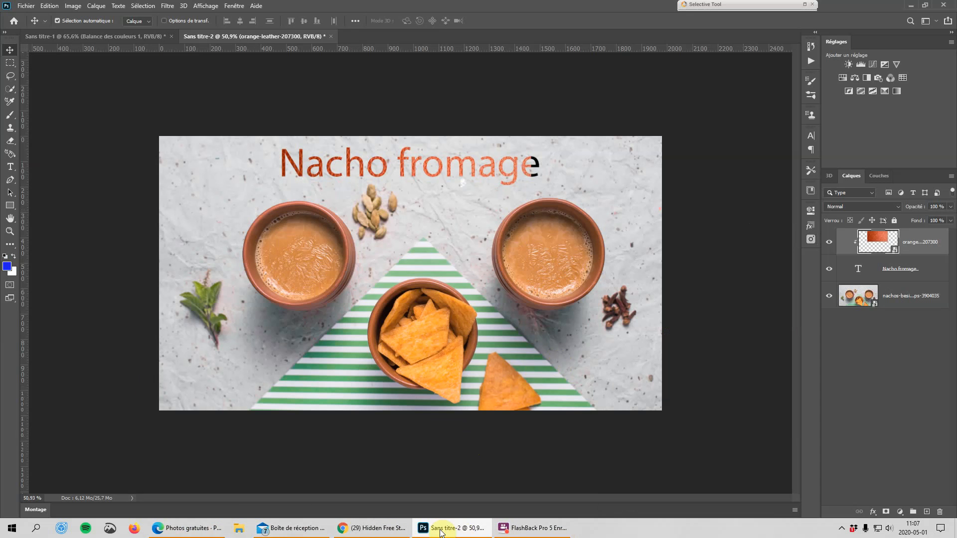
# Switch to the Pexels website in Microsoft Edge, look over the free photos and open the Apps & Plugins page.
pyautogui.click(174, 529)
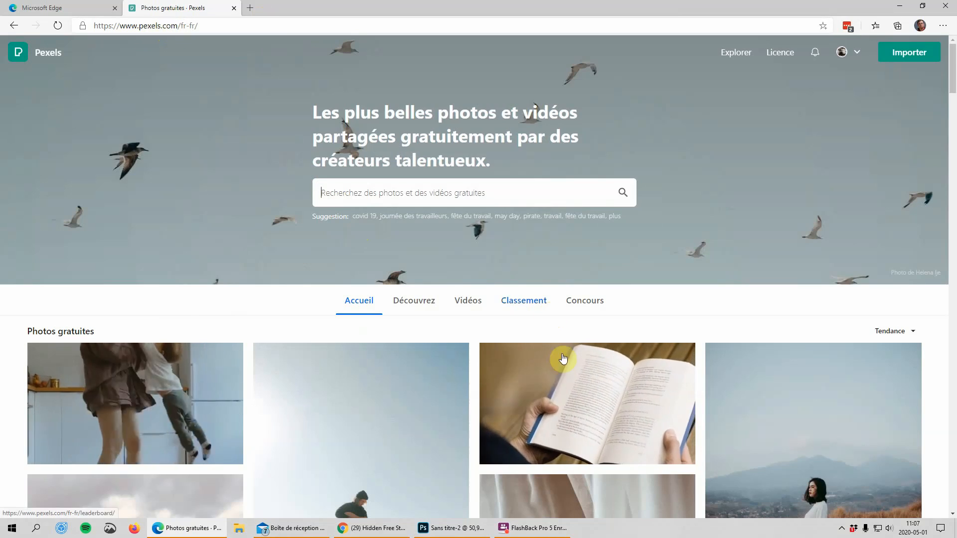
pyautogui.scroll(-8, 616, 453)
pyautogui.scroll(-20, 616, 453)
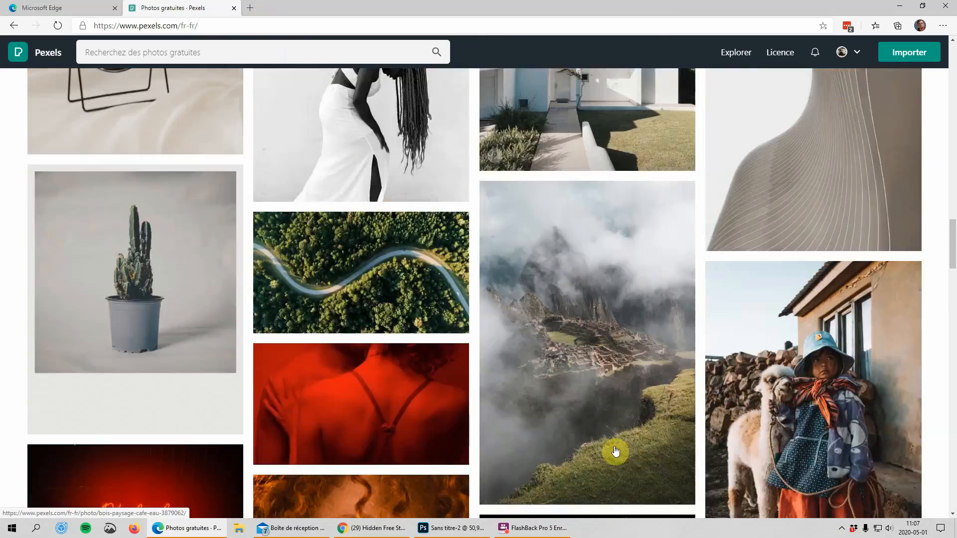
pyautogui.scroll(20, 519, 446)
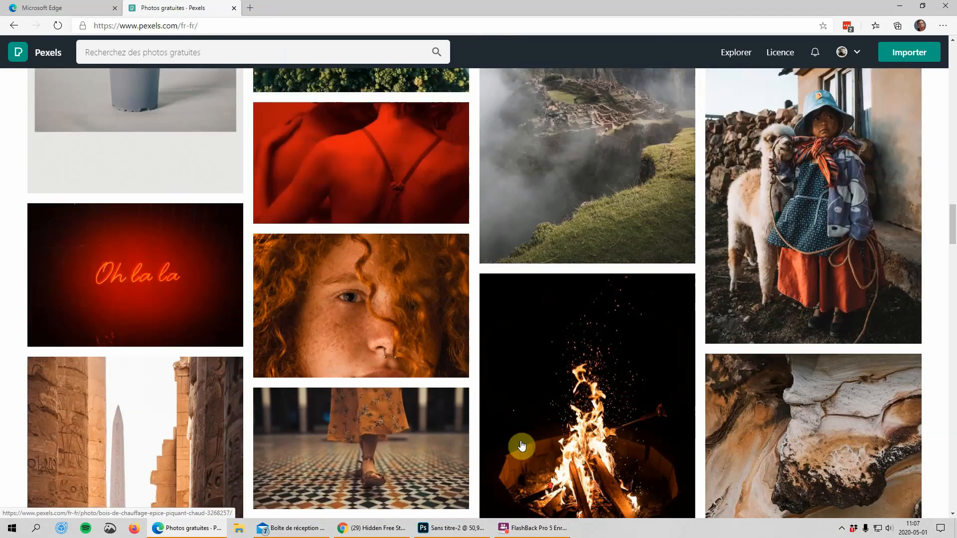
pyautogui.scroll(5, 503, 408)
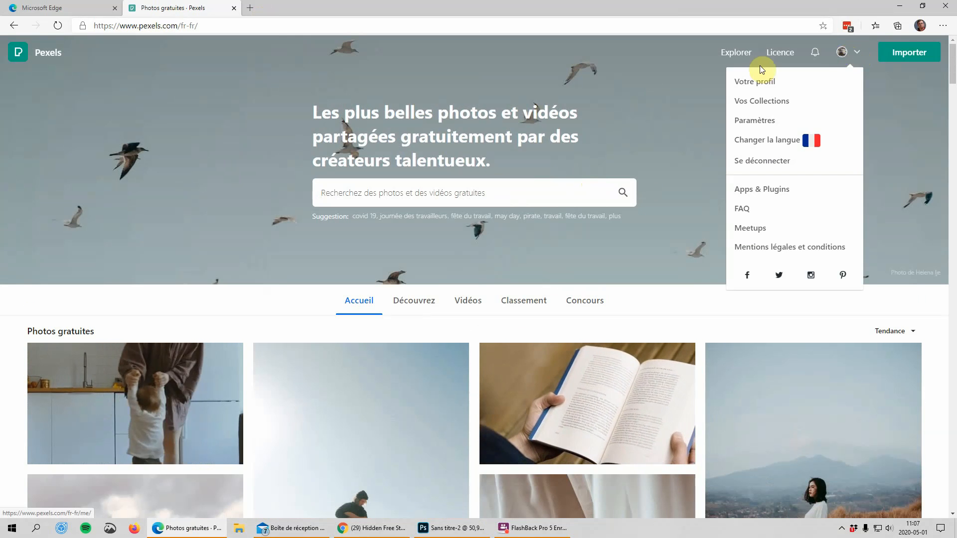
pyautogui.moveTo(849, 55)
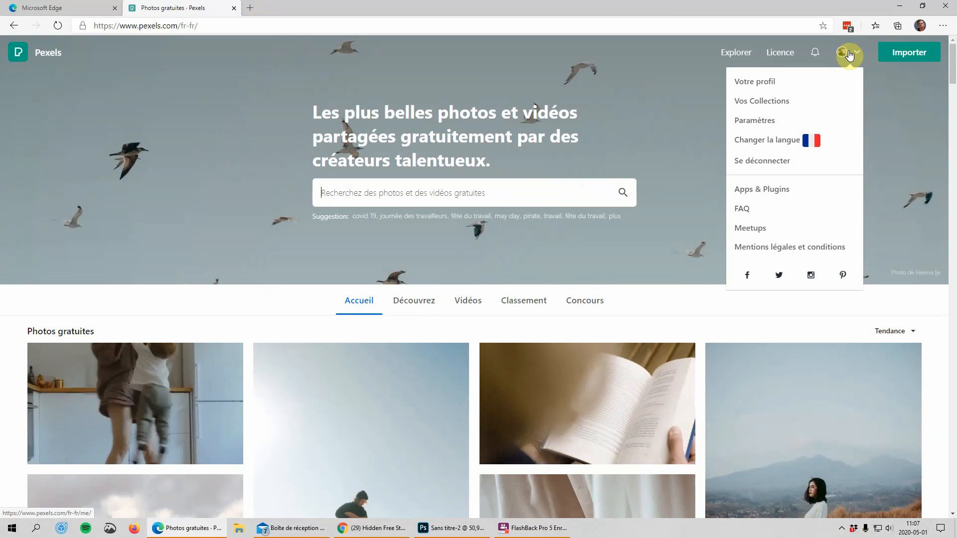
pyautogui.click(787, 190)
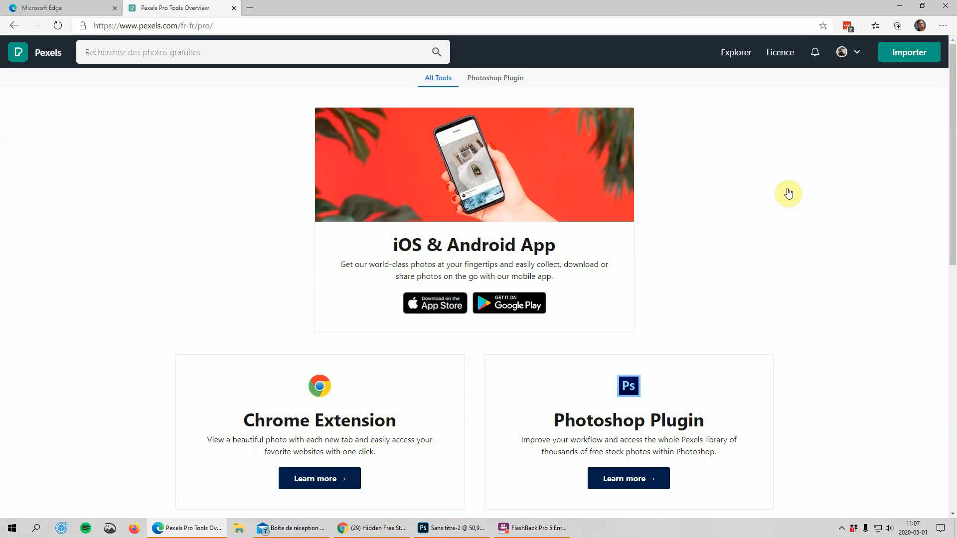
# Examine the Pexels tools on offer, including the Photoshop plugin, Chrome extension and MS Office add-in, and return to Photoshop.
pyautogui.scroll(-3, 788, 194)
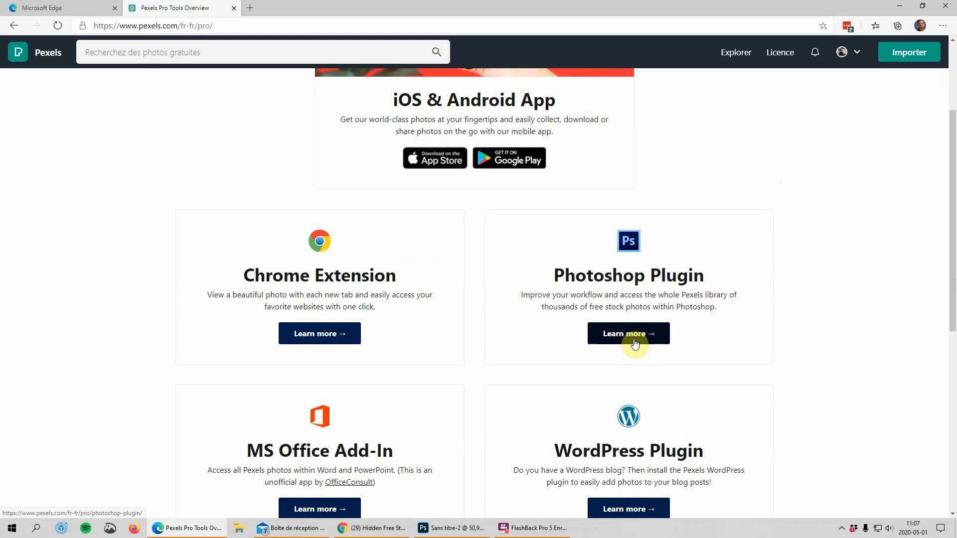
pyautogui.scroll(-1, 344, 276)
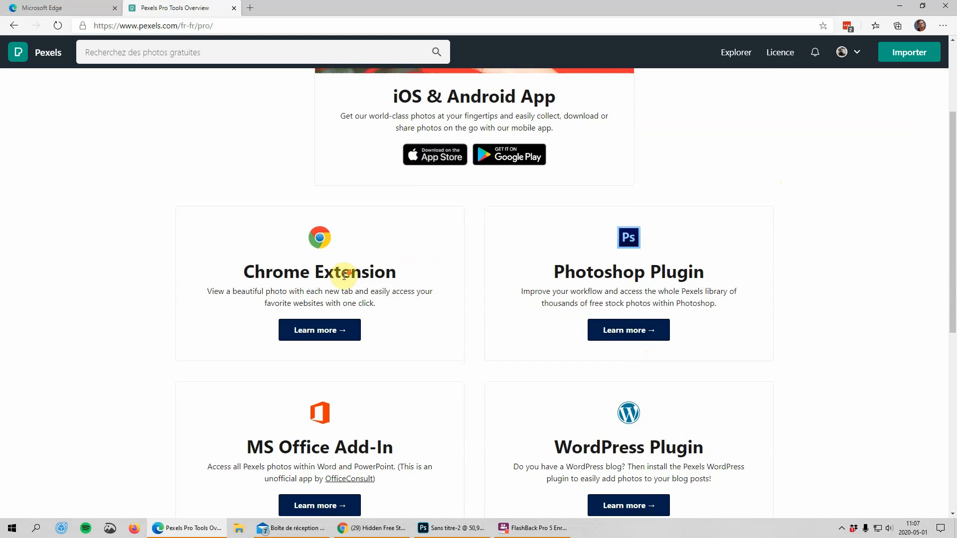
pyautogui.scroll(-6, 343, 275)
pyautogui.scroll(3, 344, 276)
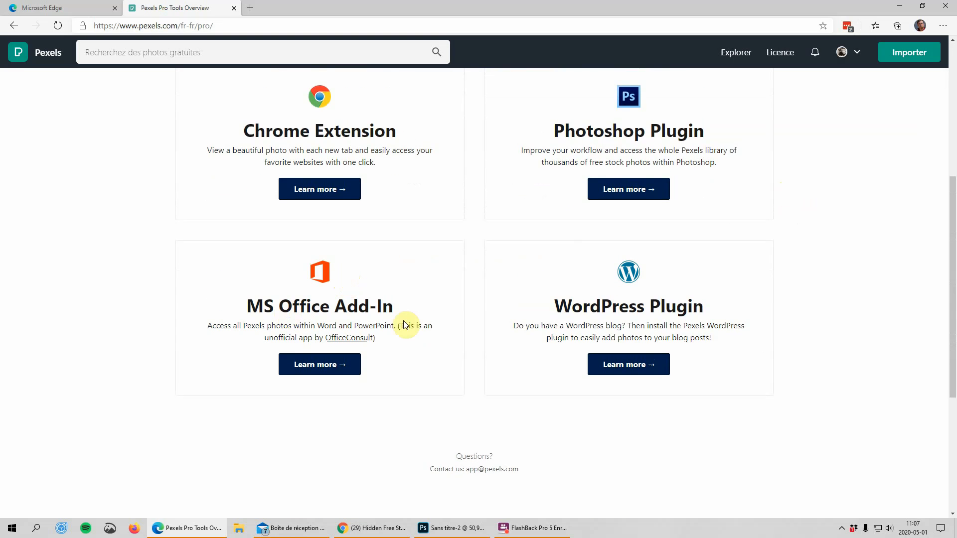
pyautogui.scroll(5, 669, 302)
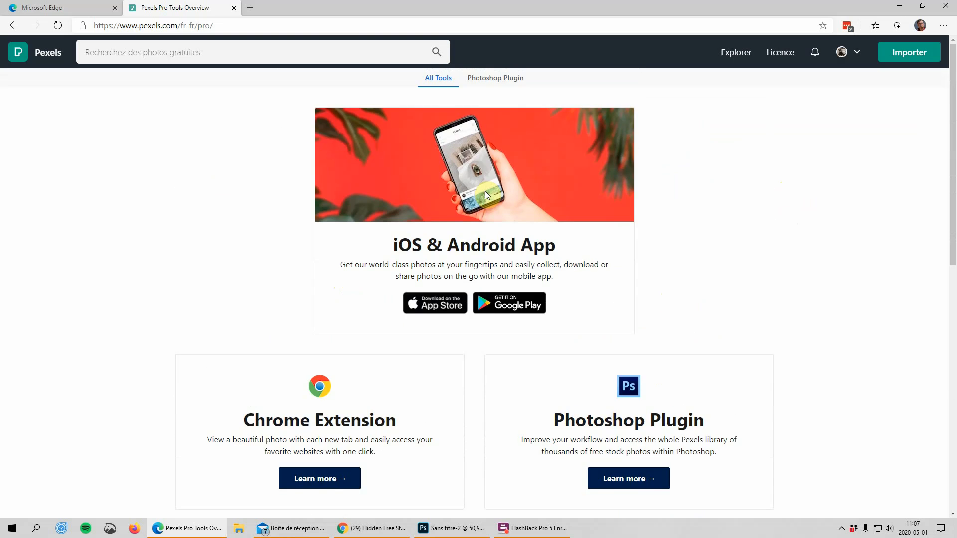
pyautogui.scroll(-4, 487, 195)
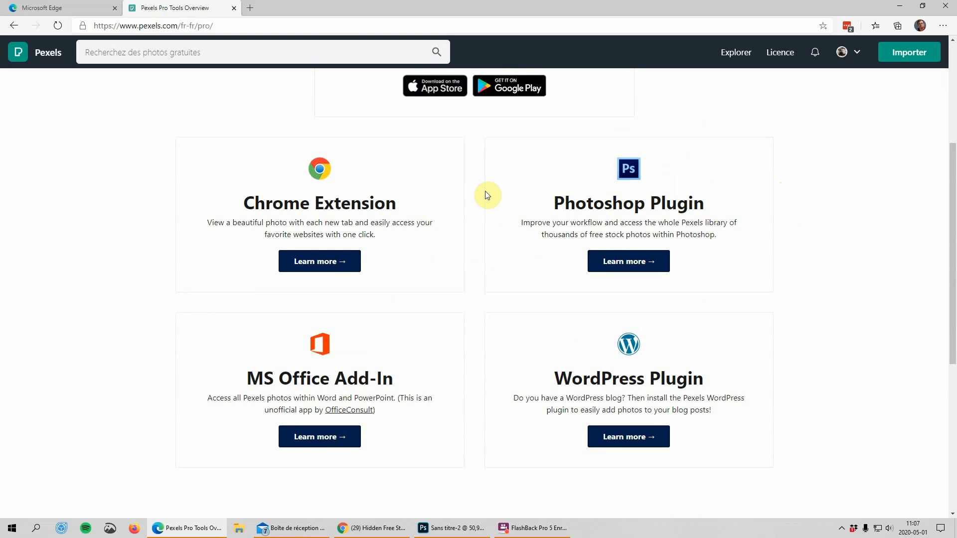
pyautogui.scroll(4, 487, 195)
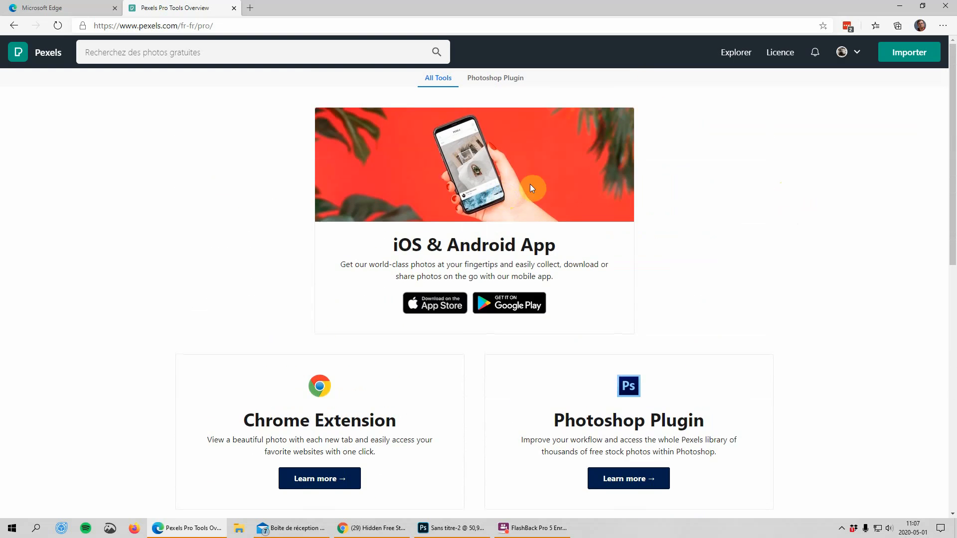
pyautogui.click(899, 9)
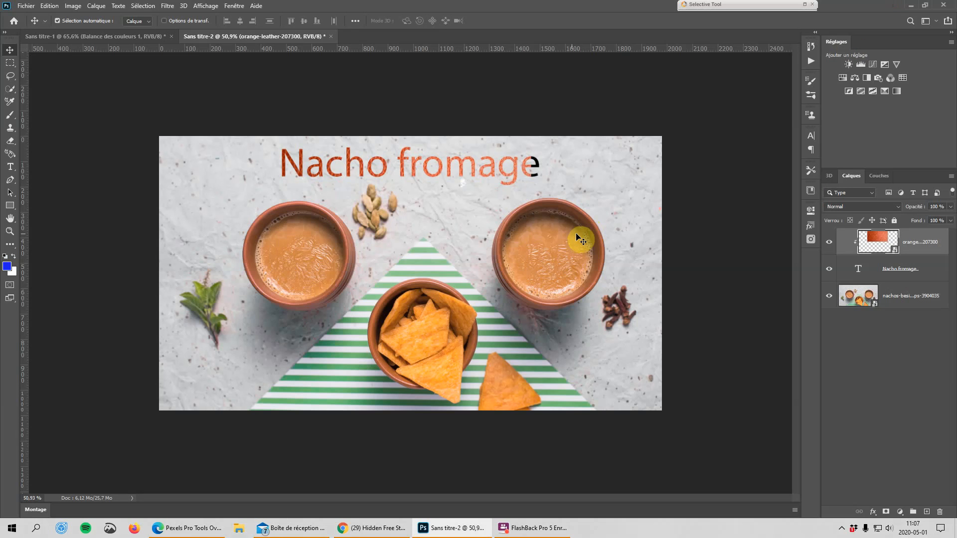